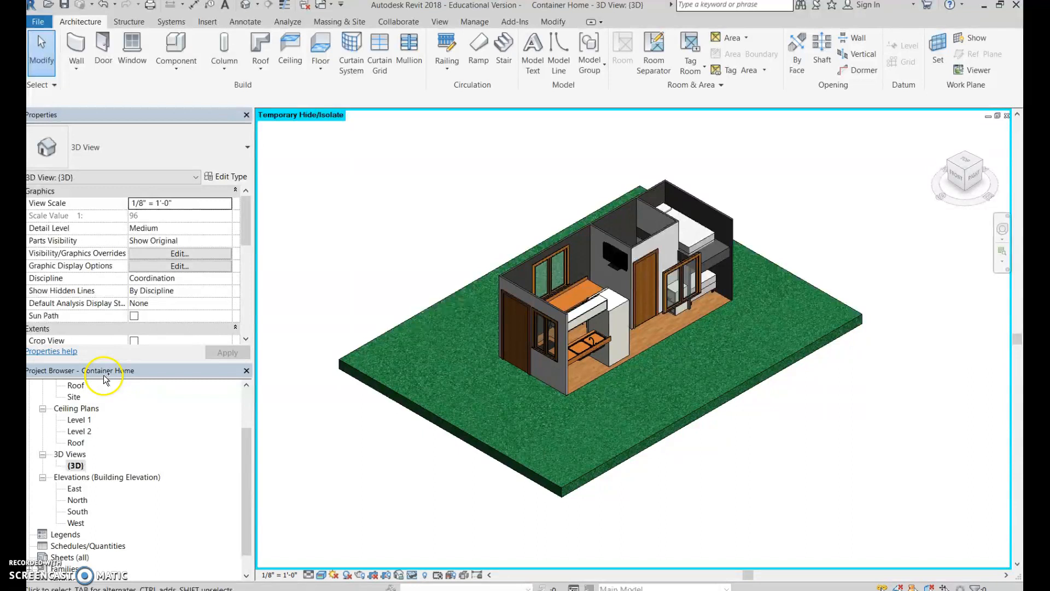
Start a new sheet and load the B 11 x 17 Horizontal family from the Titleblocks library folder
{"action": "left_click", "coordinate": [71, 557]}
{"action": "left_click_drag", "start_coordinate": [247, 520], "coordinate": [251, 533]}
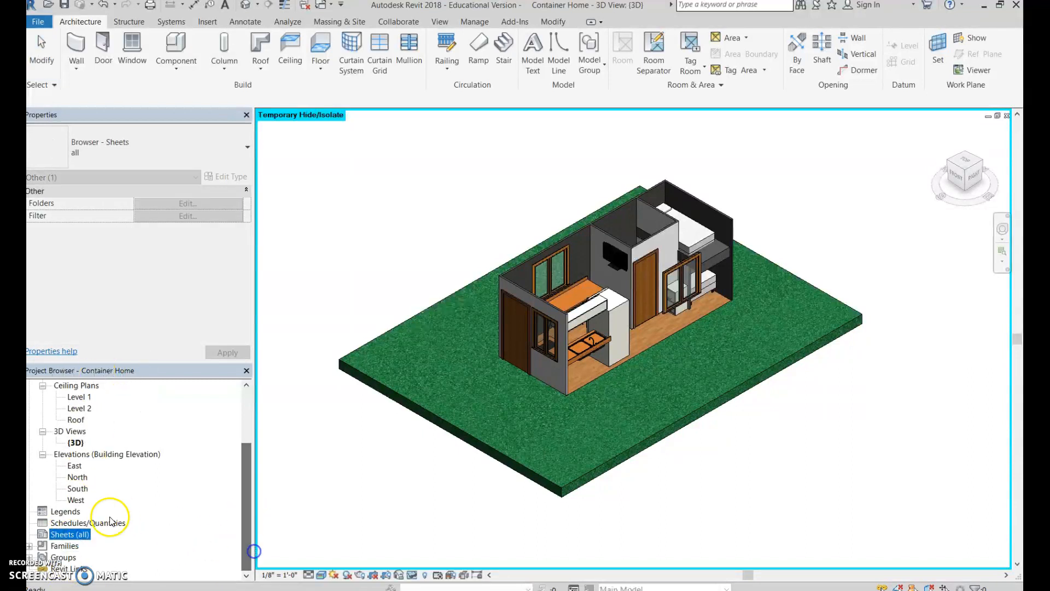
{"action": "right_click", "coordinate": [81, 537]}
{"action": "left_click", "coordinate": [101, 545]}
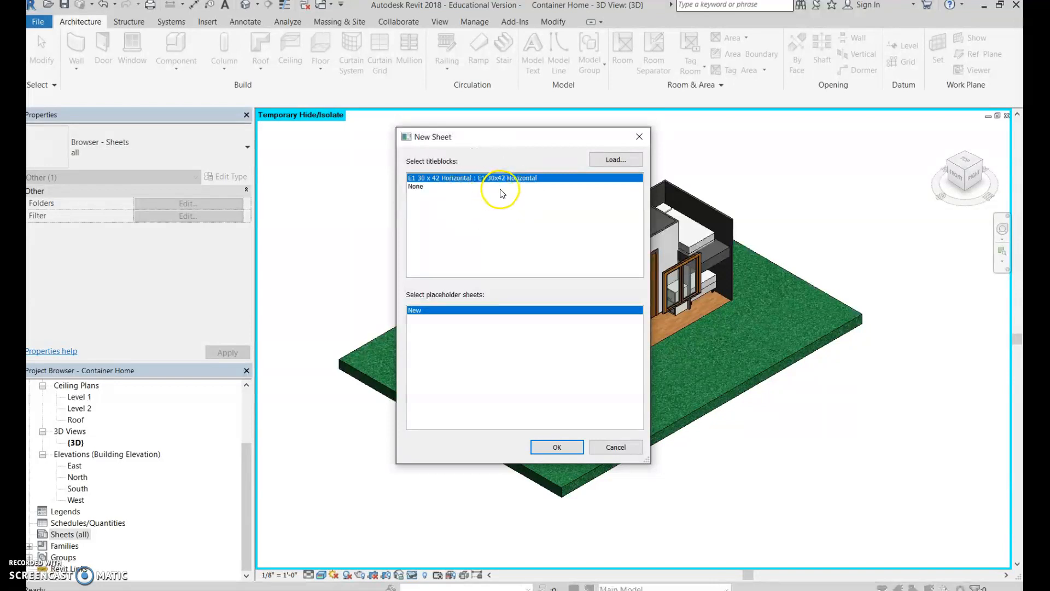
{"action": "left_click", "coordinate": [620, 162]}
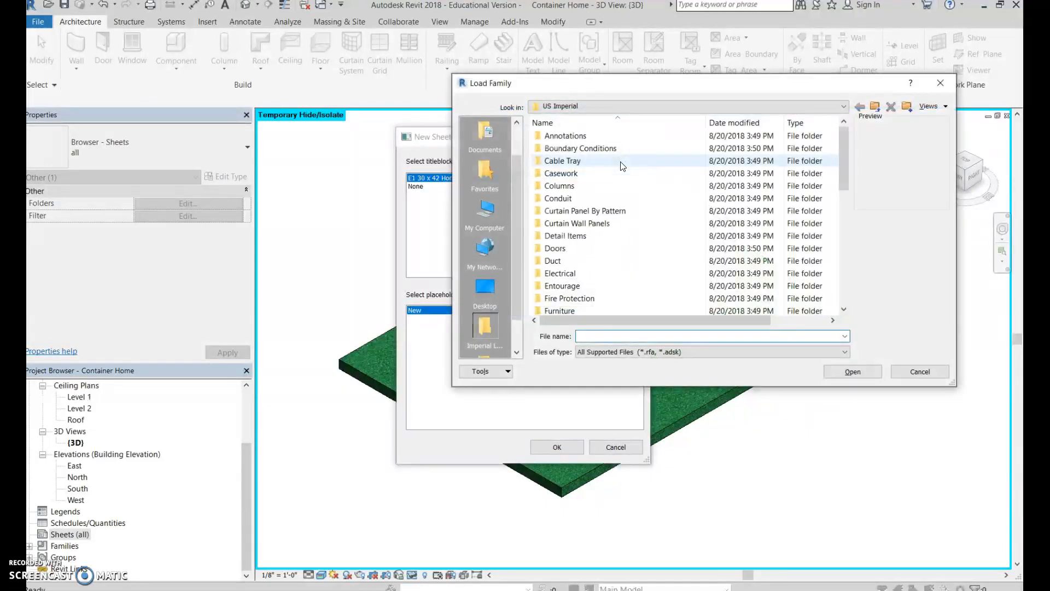
{"action": "scroll", "coordinate": [620, 166], "scroll_direction": "down", "scroll_amount": 7}
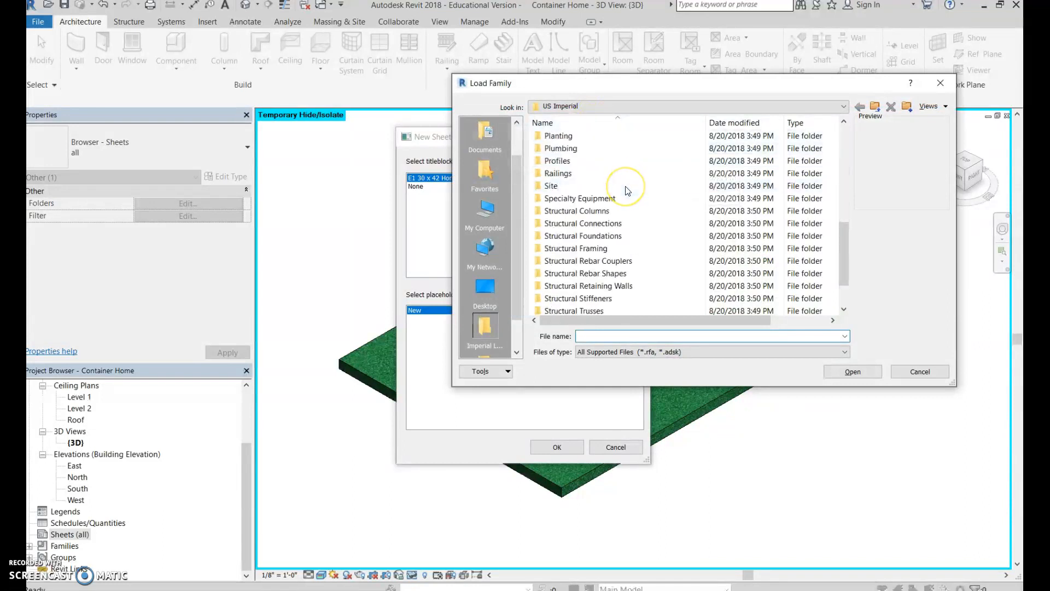
{"action": "scroll", "coordinate": [627, 190], "scroll_direction": "down", "scroll_amount": 2}
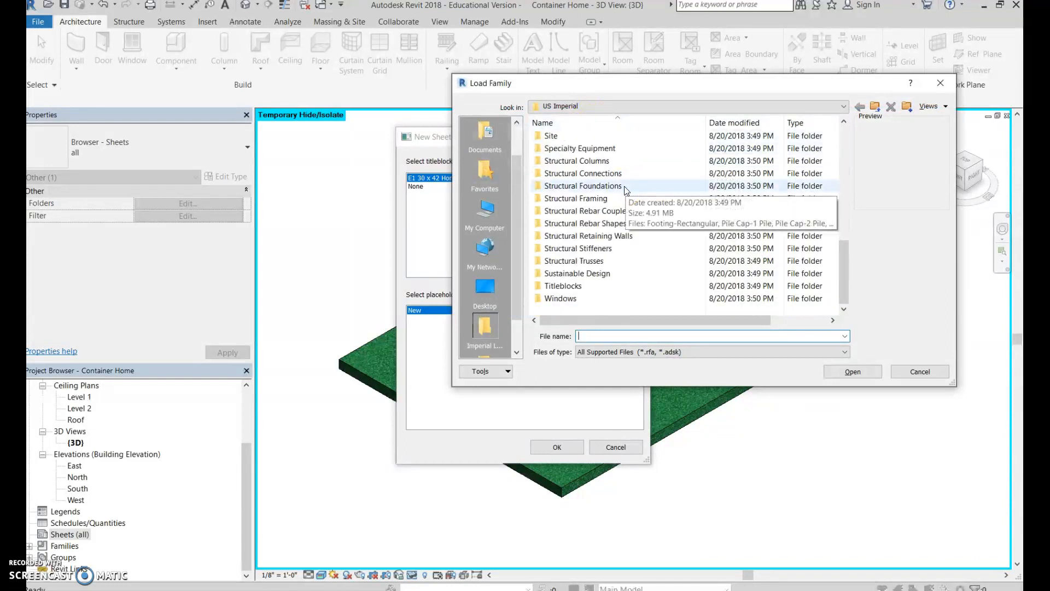
{"action": "left_click", "coordinate": [607, 289]}
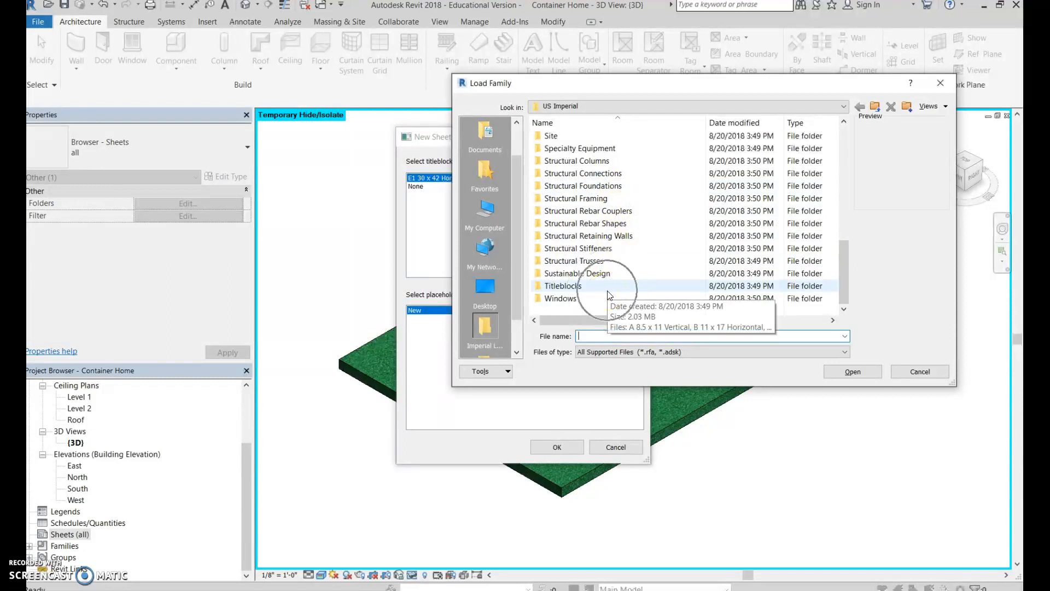
{"action": "left_click", "coordinate": [570, 289]}
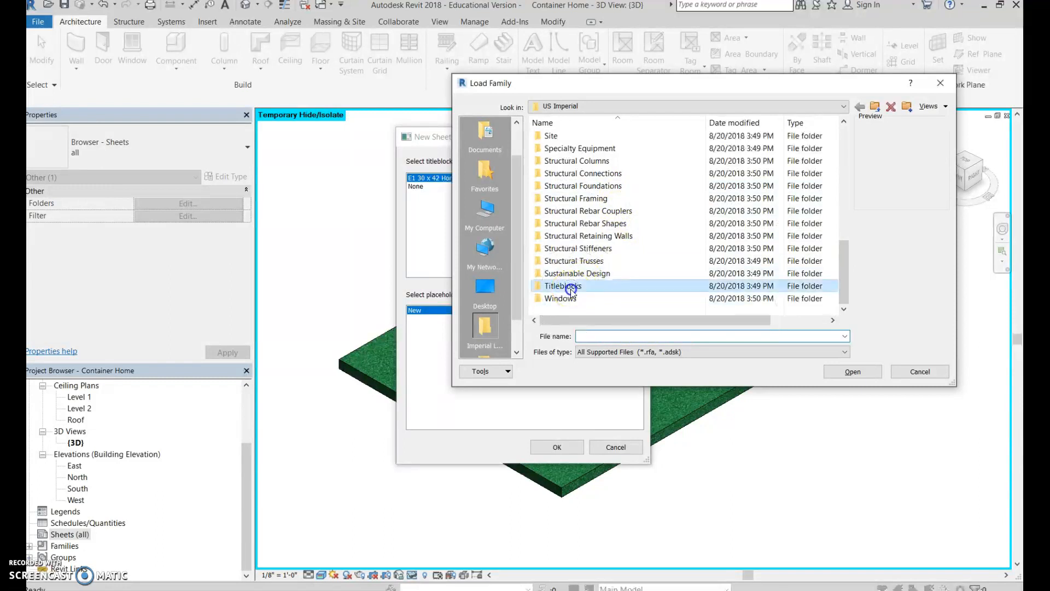
{"action": "double_click", "coordinate": [569, 289]}
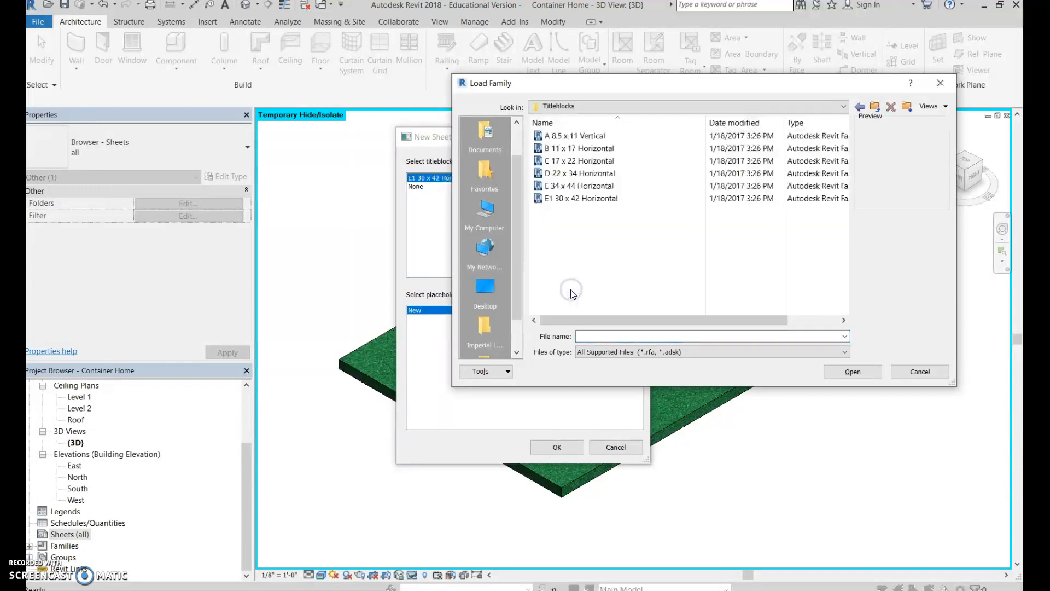
{"action": "left_click", "coordinate": [588, 153]}
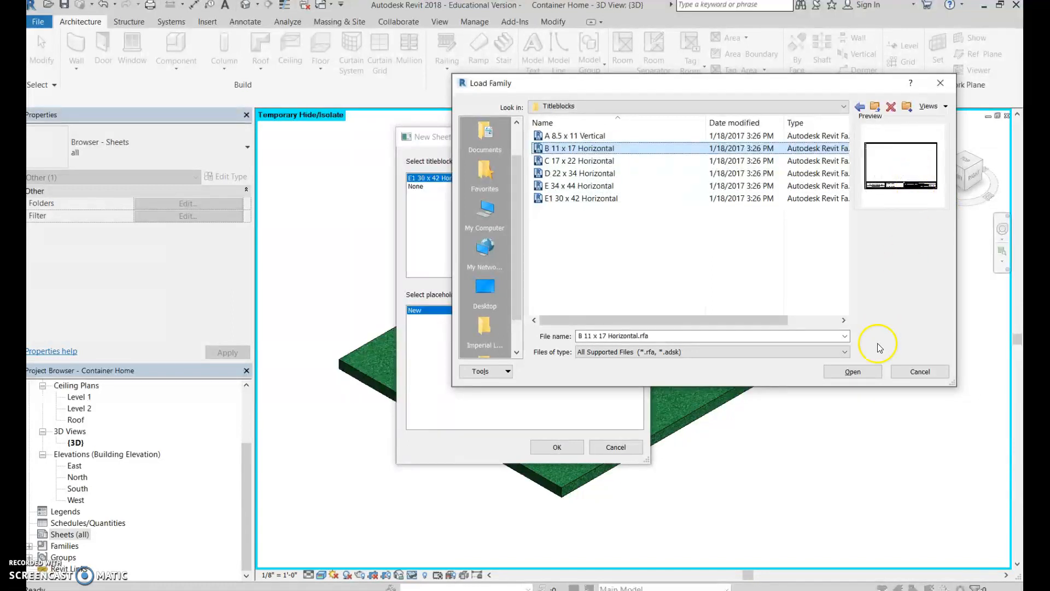
{"action": "left_click", "coordinate": [870, 374]}
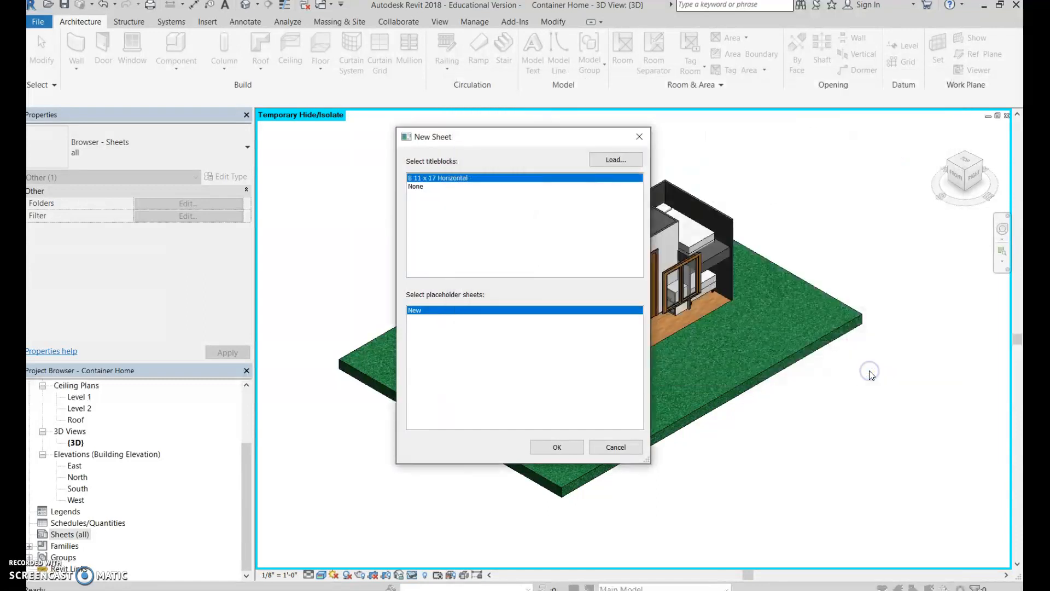
Create the sheet with the B 11 x 17 Horizontal titleblock and expand the project's list of sheets
{"action": "left_click", "coordinate": [463, 179]}
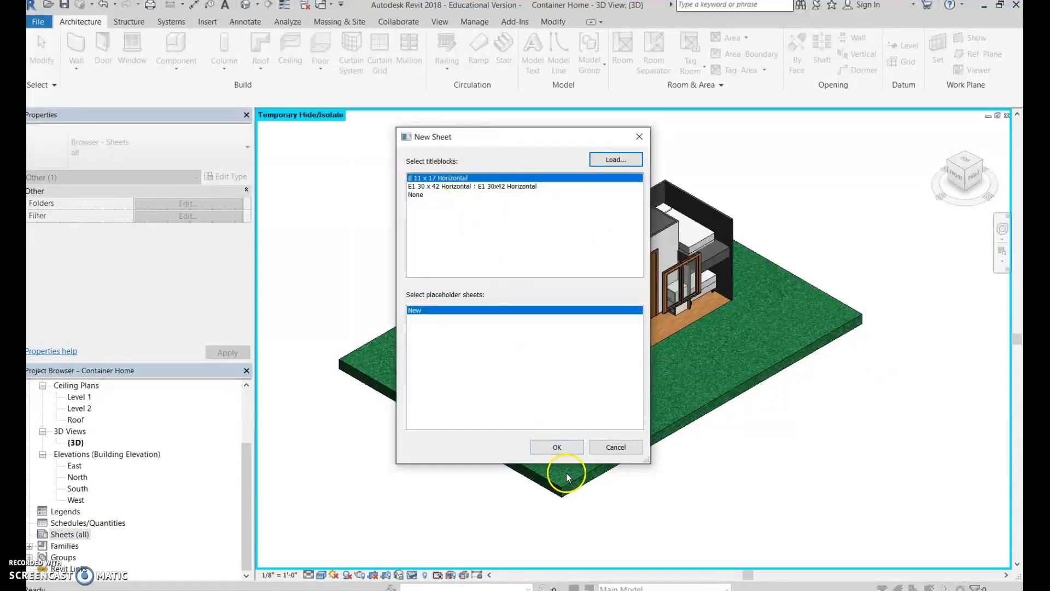
{"action": "left_click", "coordinate": [572, 447]}
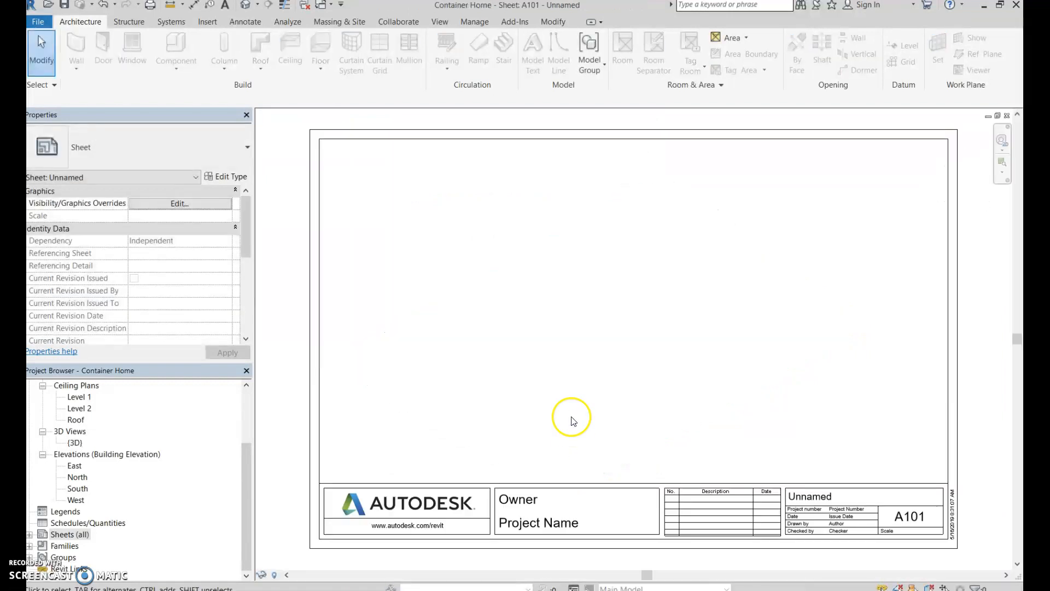
{"action": "left_click", "coordinate": [44, 536]}
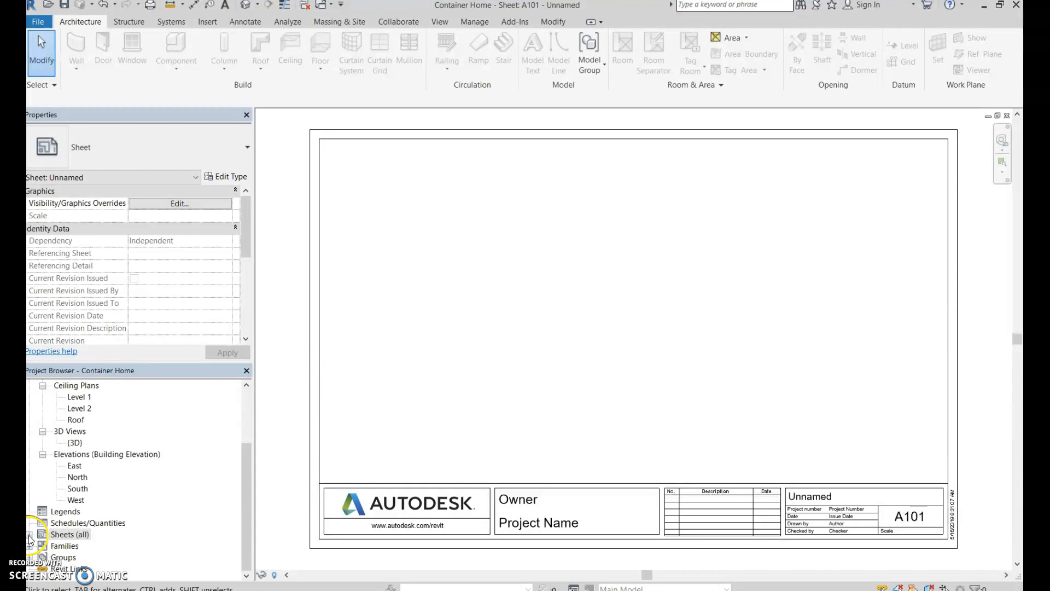
{"action": "left_click", "coordinate": [30, 537]}
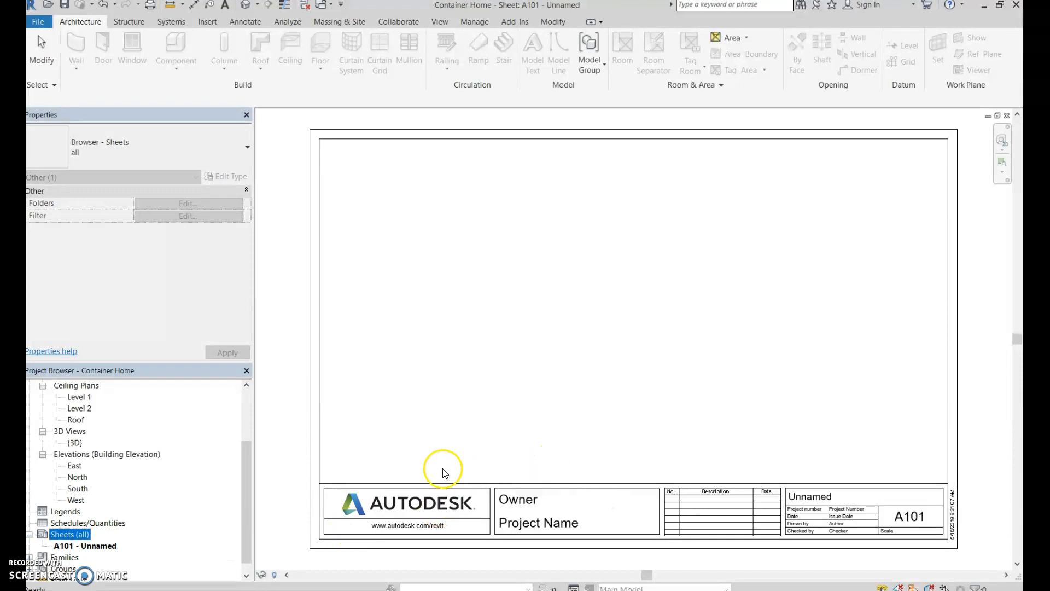
Enter the owner's name in the titleblock and set the project name to Tiny House
{"action": "left_click", "coordinate": [518, 502]}
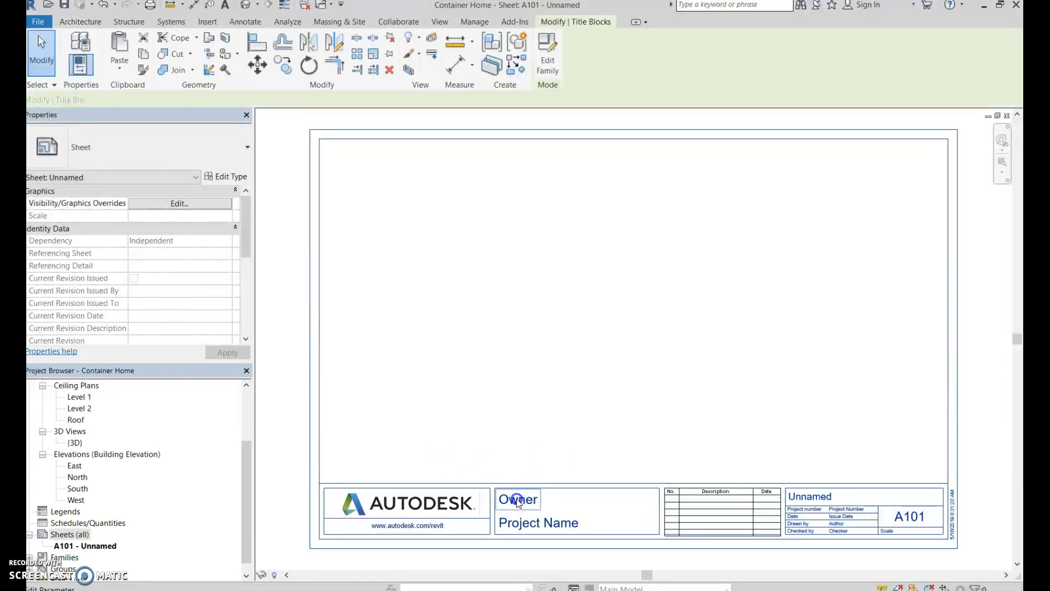
{"action": "left_click", "coordinate": [516, 499]}
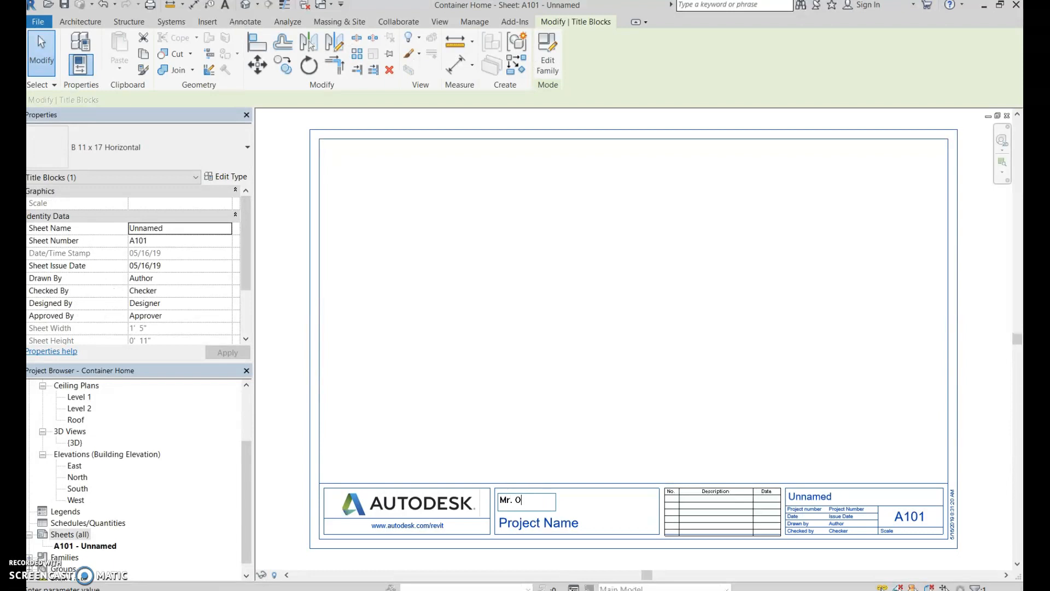
{"action": "left_click", "coordinate": [547, 520]}
{"action": "left_click", "coordinate": [547, 519]}
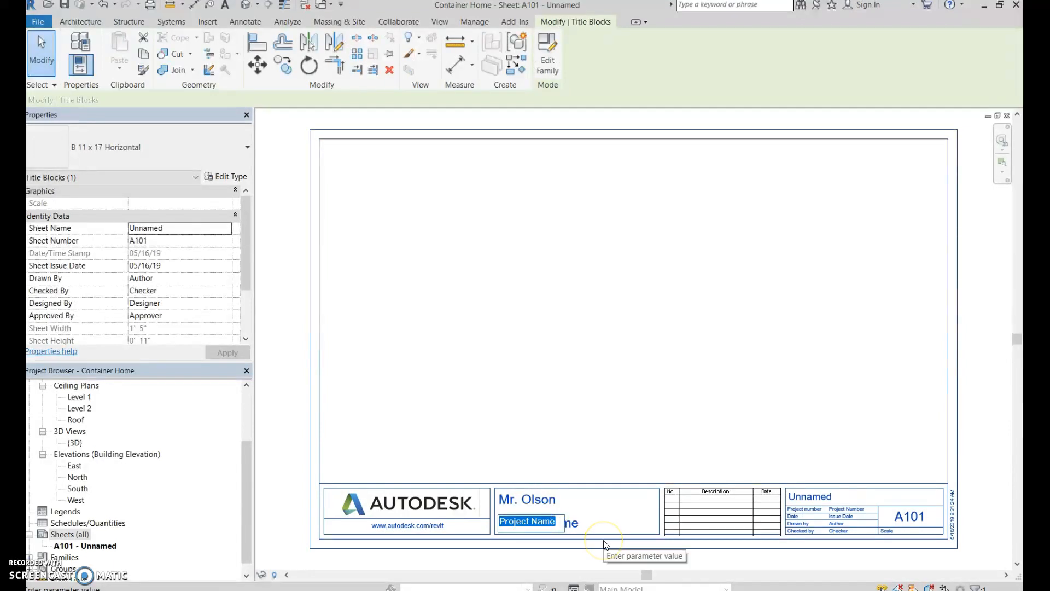
{"action": "type", "text": "Tiny House"}
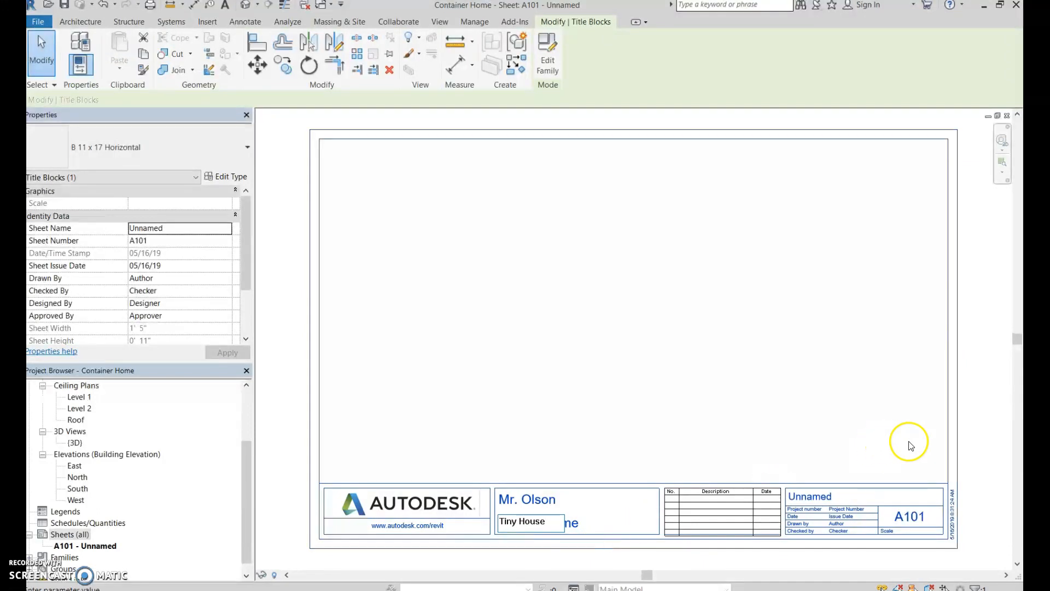
{"action": "left_click", "coordinate": [972, 441]}
{"action": "left_click", "coordinate": [510, 501]}
{"action": "left_click", "coordinate": [511, 502]}
{"action": "left_click", "coordinate": [601, 497]}
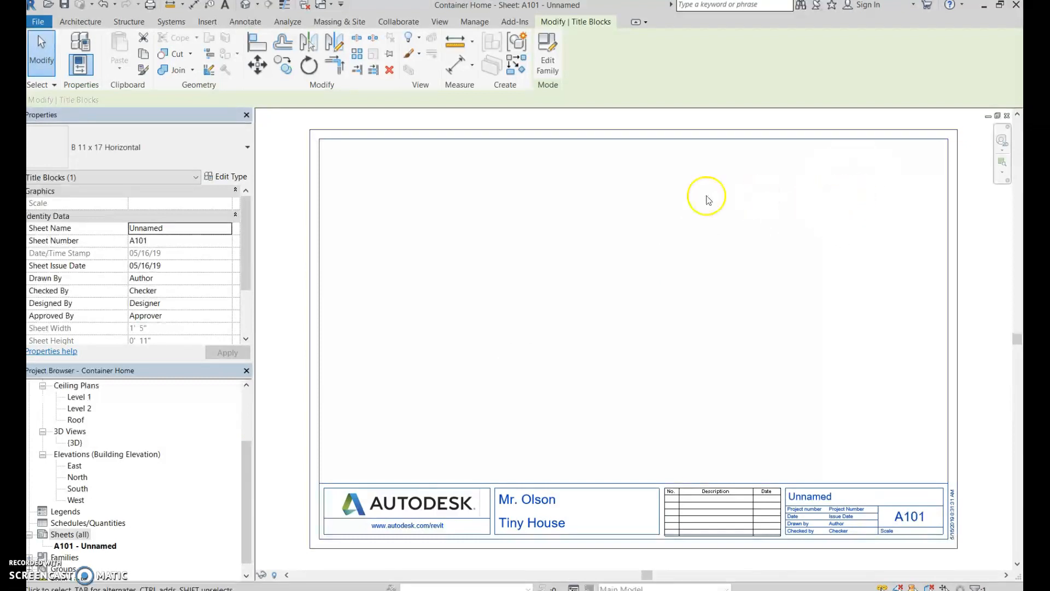
{"action": "left_click", "coordinate": [490, 189]}
Open the Level 1 floor plan view and show its crop region around the whole plan
{"action": "left_click", "coordinate": [245, 449]}
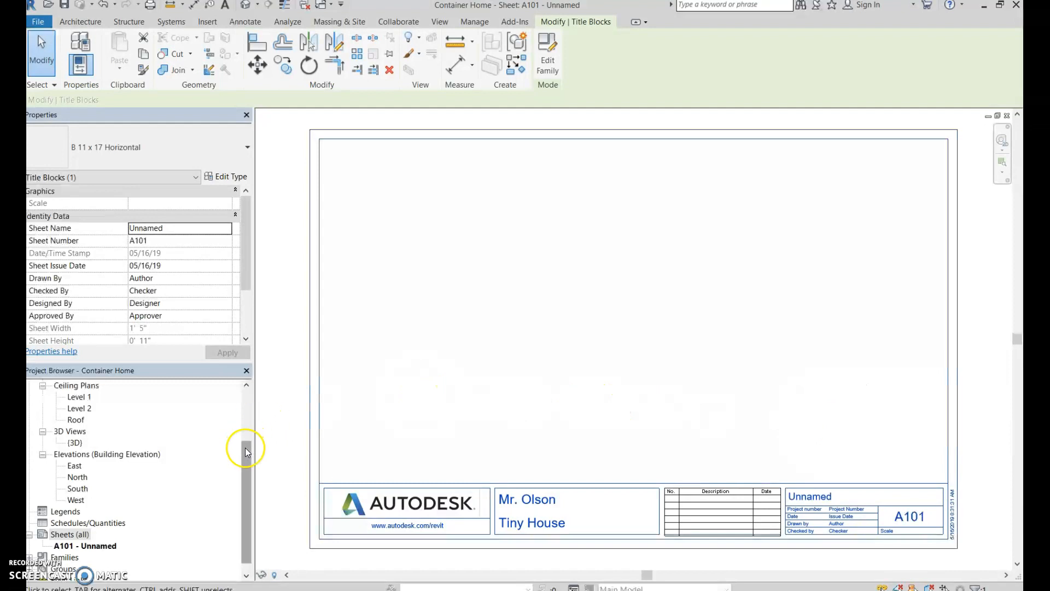
{"action": "left_click_drag", "start_coordinate": [244, 448], "coordinate": [251, 392]}
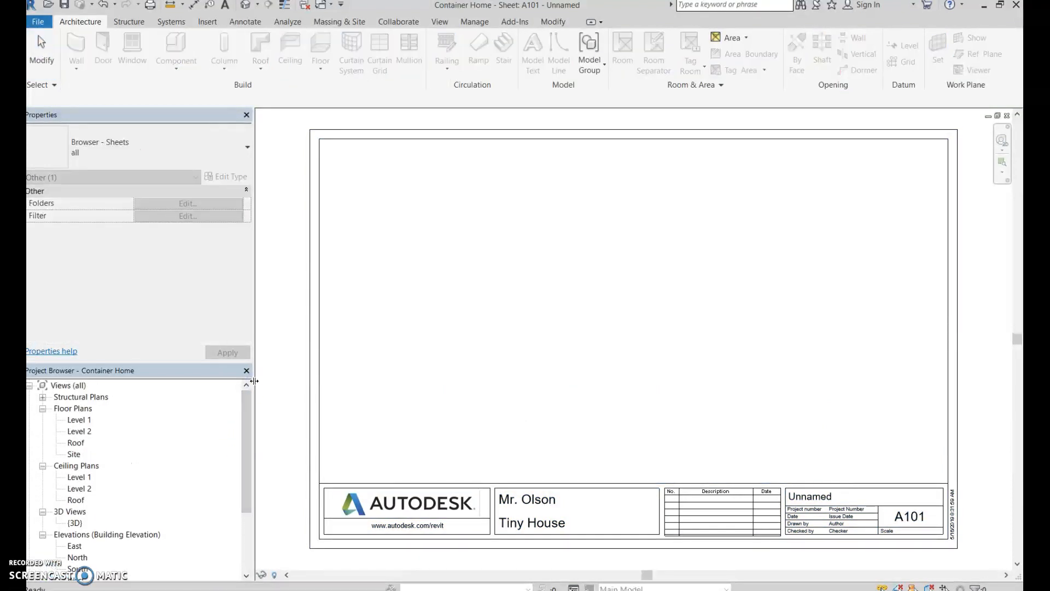
{"action": "double_click", "coordinate": [78, 420]}
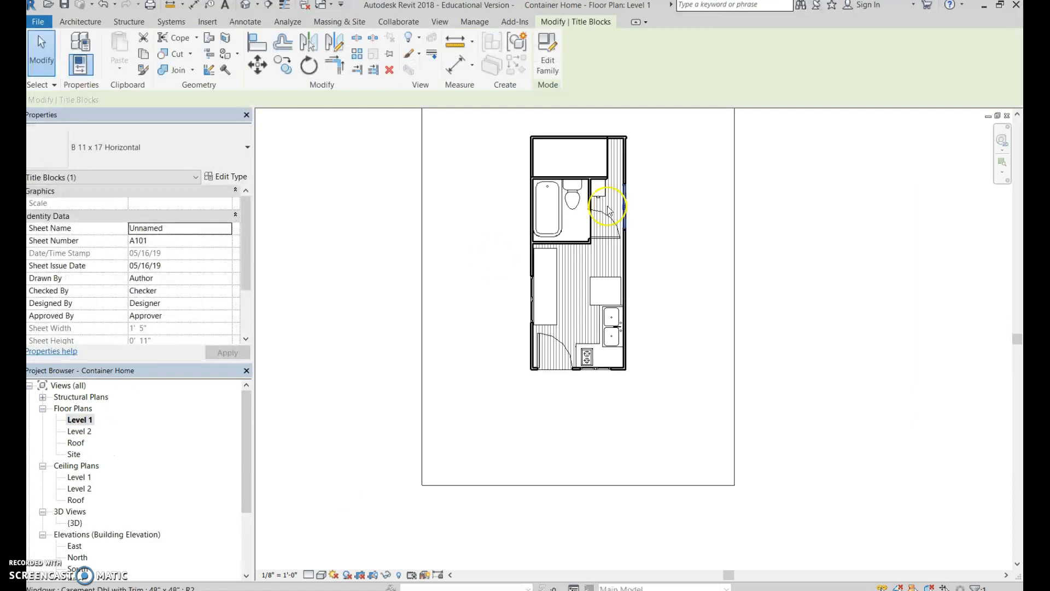
{"action": "scroll", "coordinate": [625, 224], "scroll_direction": "up", "scroll_amount": 1}
{"action": "scroll", "coordinate": [625, 225], "scroll_direction": "down", "scroll_amount": 2}
{"action": "middle_click_drag", "start_coordinate": [781, 260], "coordinate": [785, 303]}
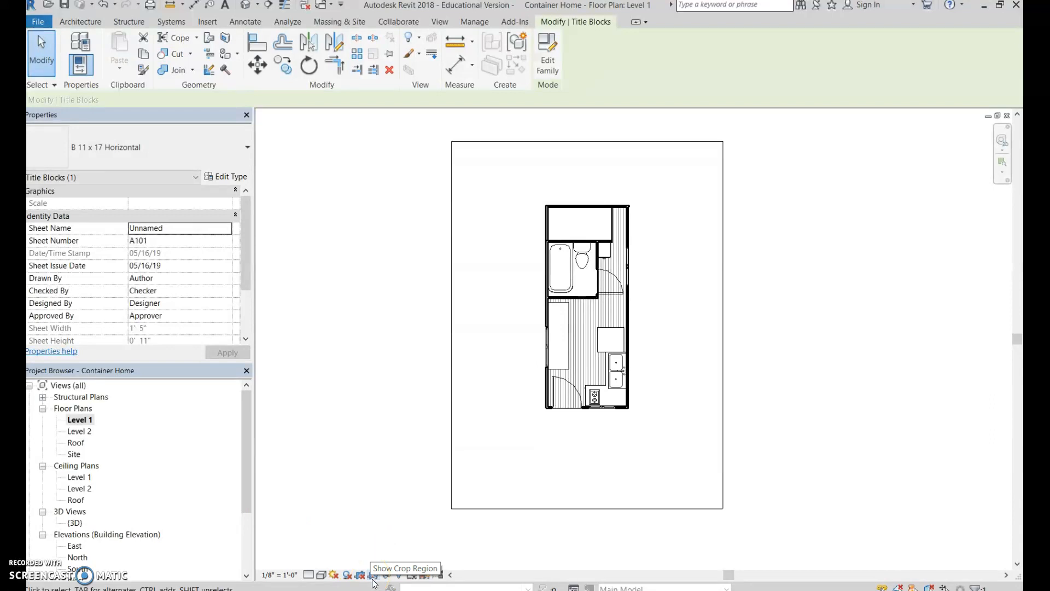
{"action": "key", "text": "Escape"}
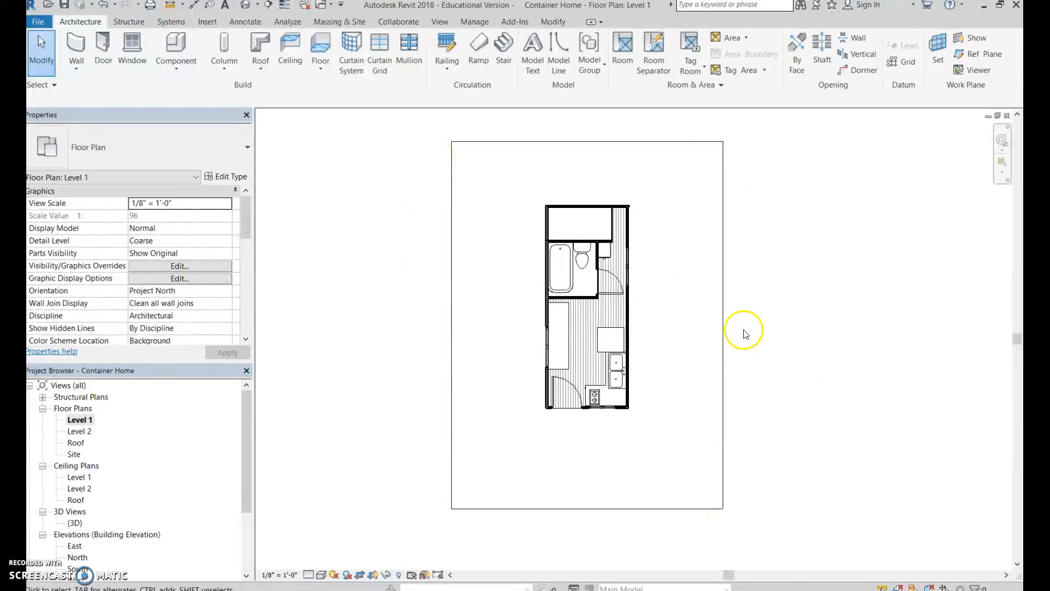
{"action": "scroll", "coordinate": [671, 332], "scroll_direction": "up", "scroll_amount": 1}
{"action": "scroll", "coordinate": [670, 331], "scroll_direction": "down", "scroll_amount": 6}
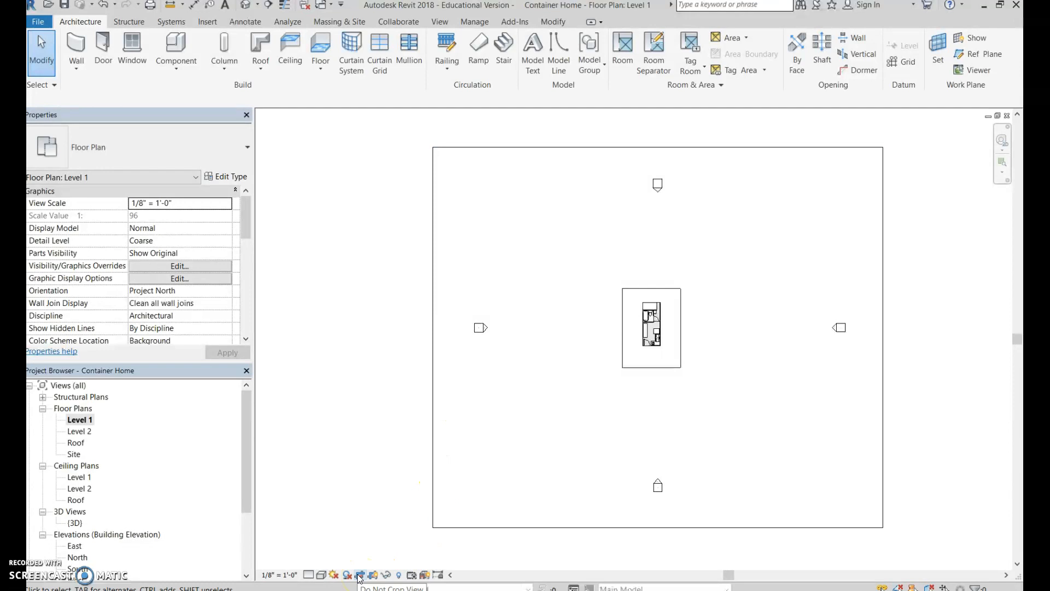
Shrink the Level 1 crop region on all four sides to fit closely around the rectangular site outline
{"action": "left_click", "coordinate": [431, 417]}
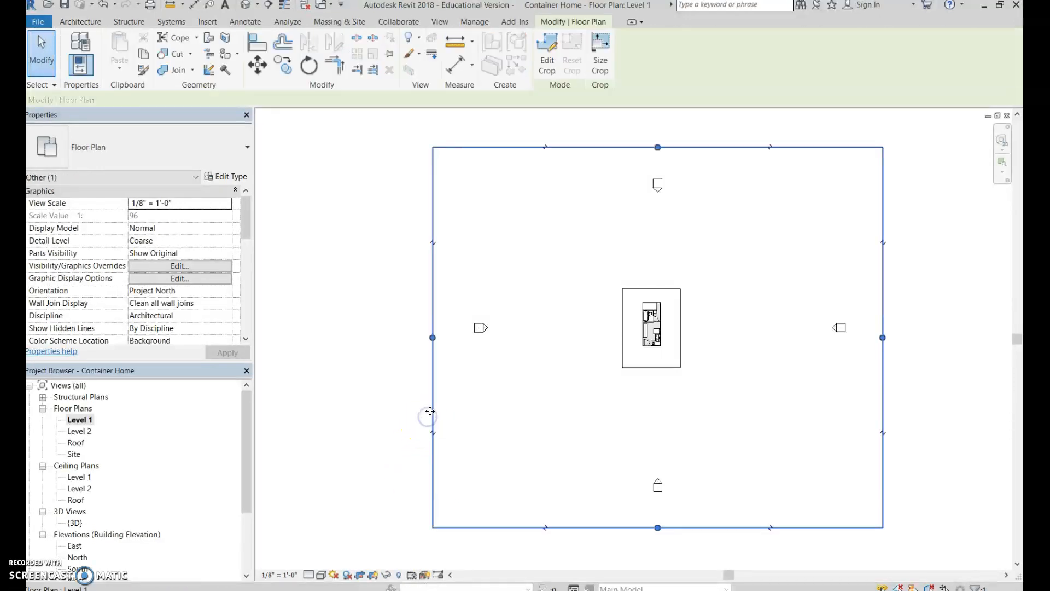
{"action": "left_click_drag", "start_coordinate": [432, 337], "coordinate": [615, 344]}
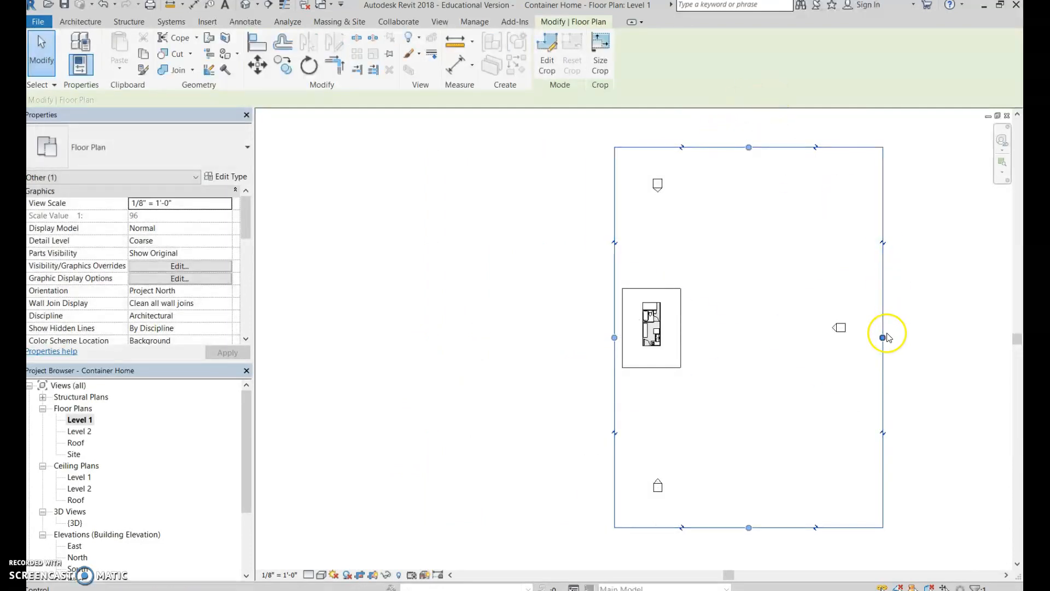
{"action": "left_click_drag", "start_coordinate": [883, 339], "coordinate": [695, 341]}
{"action": "left_click_drag", "start_coordinate": [653, 147], "coordinate": [663, 283]}
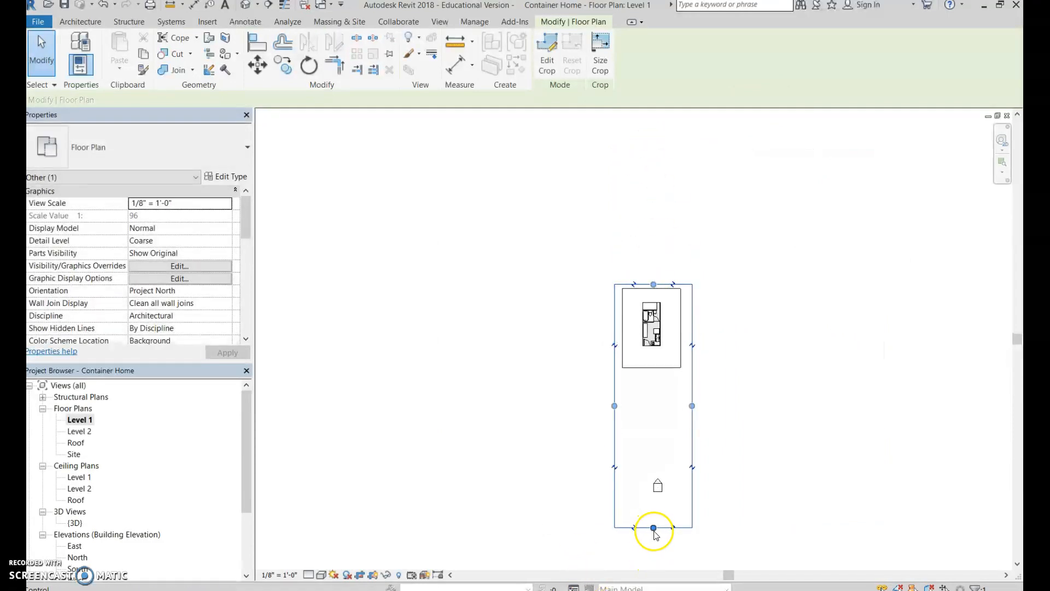
{"action": "left_click_drag", "start_coordinate": [654, 530], "coordinate": [651, 375]}
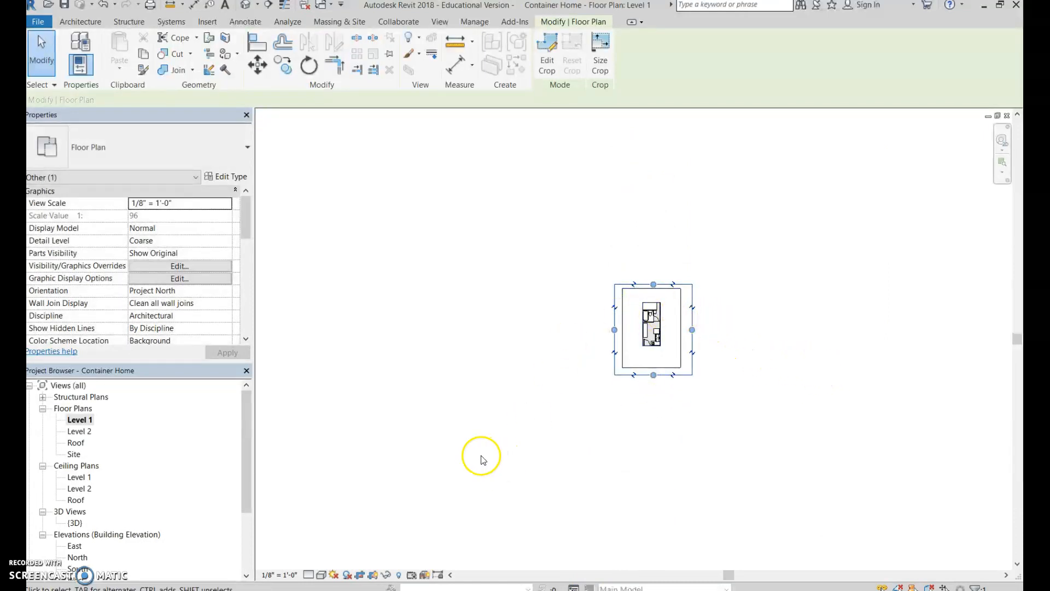
Reopen sheet A101 and place the Level 1 floor plan in the upper left area of the sheet
{"action": "left_click_drag", "start_coordinate": [244, 466], "coordinate": [245, 512]}
{"action": "double_click", "coordinate": [85, 556]}
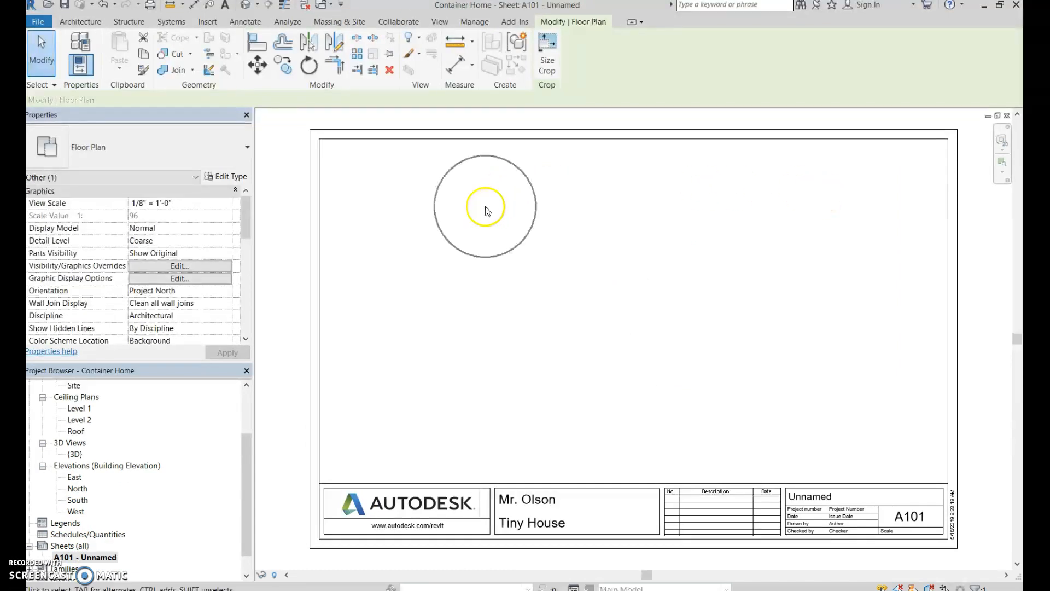
{"action": "left_click_drag", "start_coordinate": [247, 448], "coordinate": [255, 412]}
{"action": "left_click", "coordinate": [260, 394]}
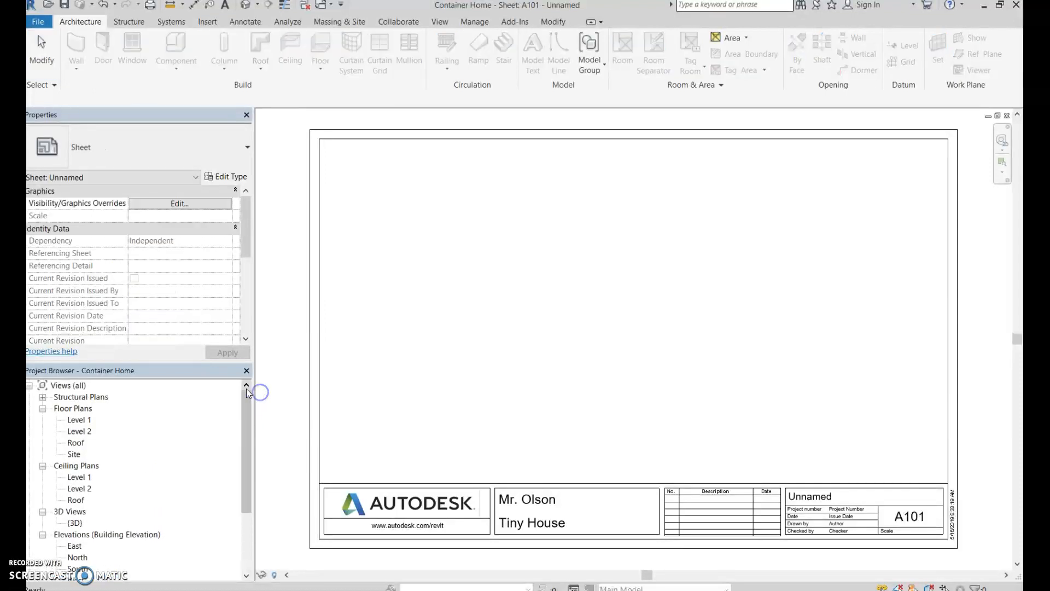
{"action": "left_click", "coordinate": [81, 421]}
{"action": "left_click_drag", "start_coordinate": [81, 422], "coordinate": [201, 394]}
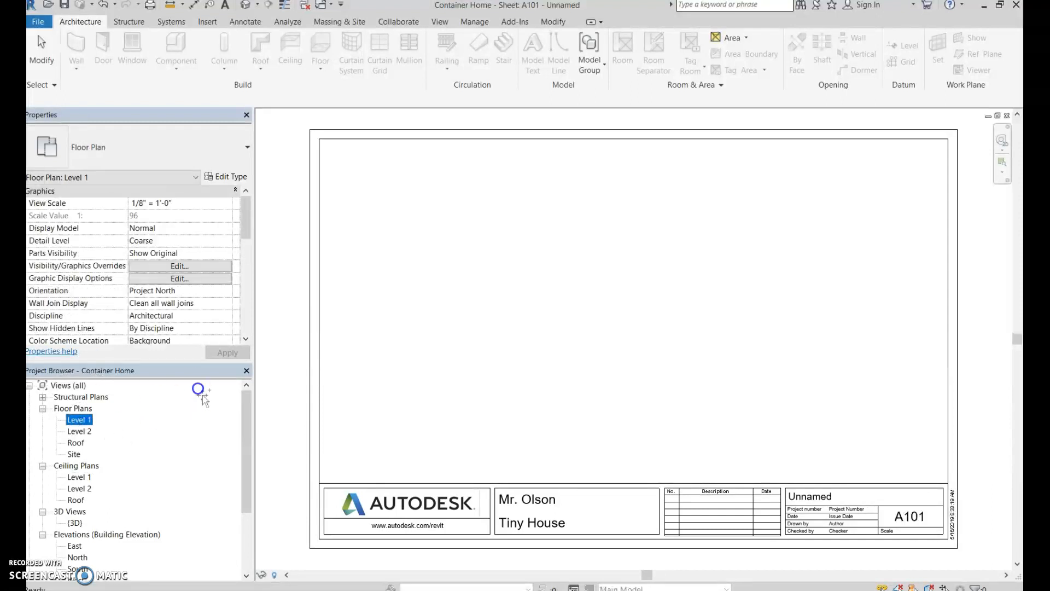
{"action": "left_click_drag", "start_coordinate": [306, 334], "coordinate": [409, 243]}
{"action": "left_click_drag", "start_coordinate": [462, 217], "coordinate": [461, 218]}
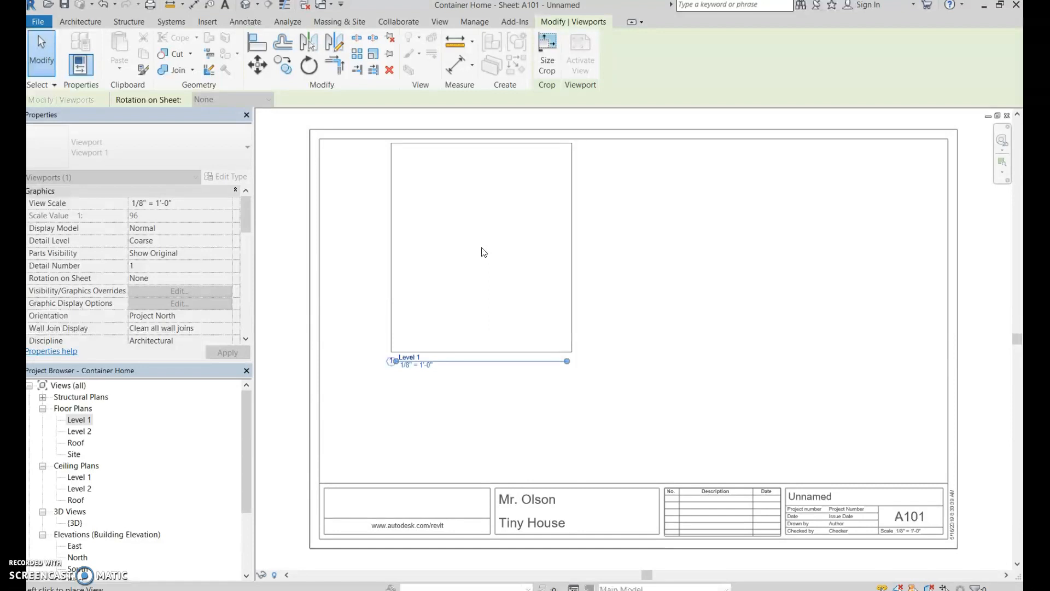
{"action": "left_click", "coordinate": [483, 252]}
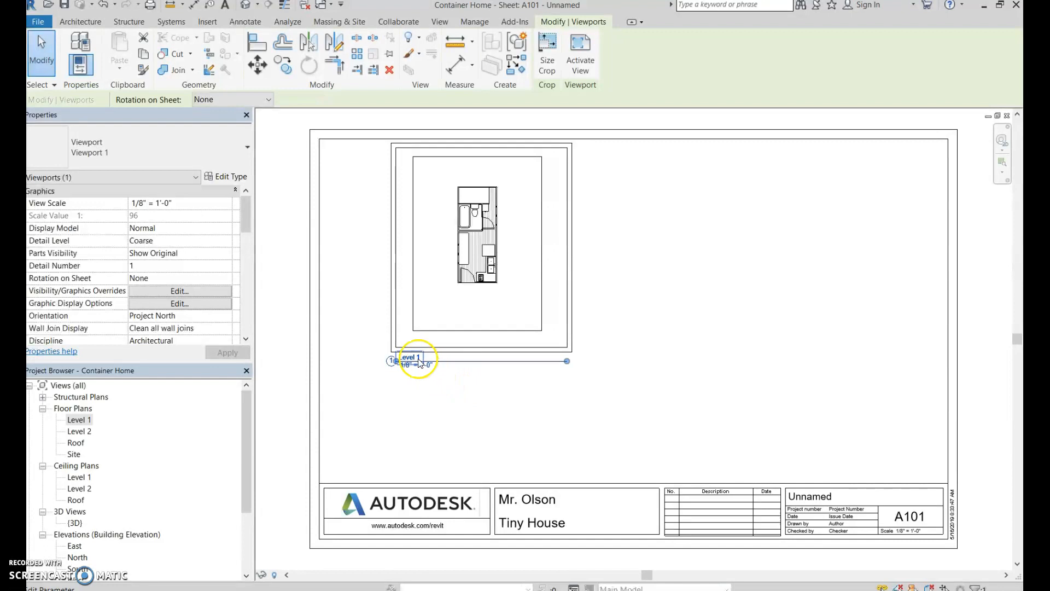
{"action": "left_click", "coordinate": [406, 372]}
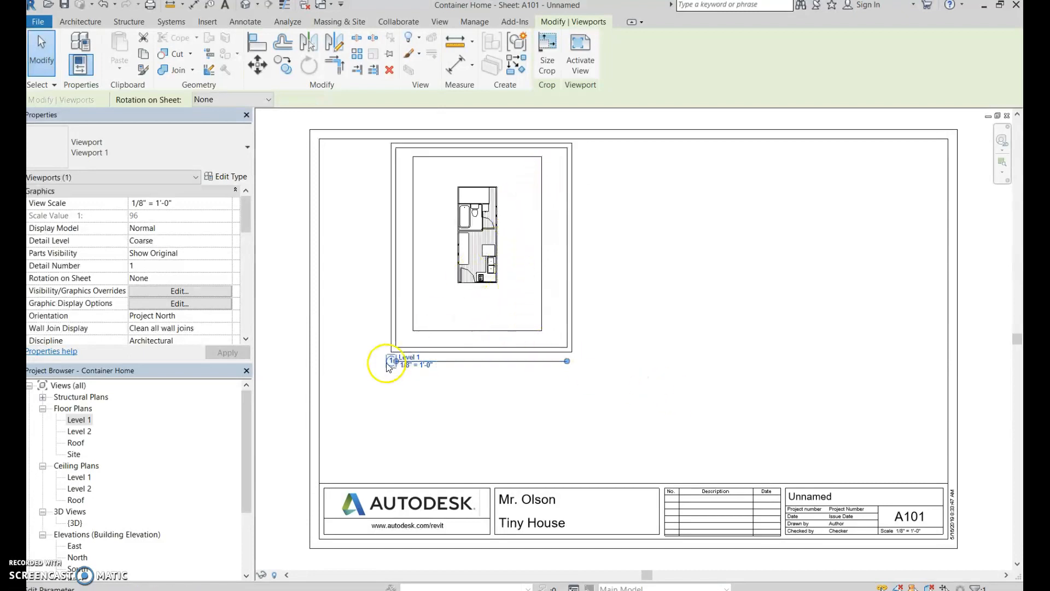
Set the Level 1 viewport's view scale to 1" = 10'-0"
{"action": "left_click", "coordinate": [182, 204]}
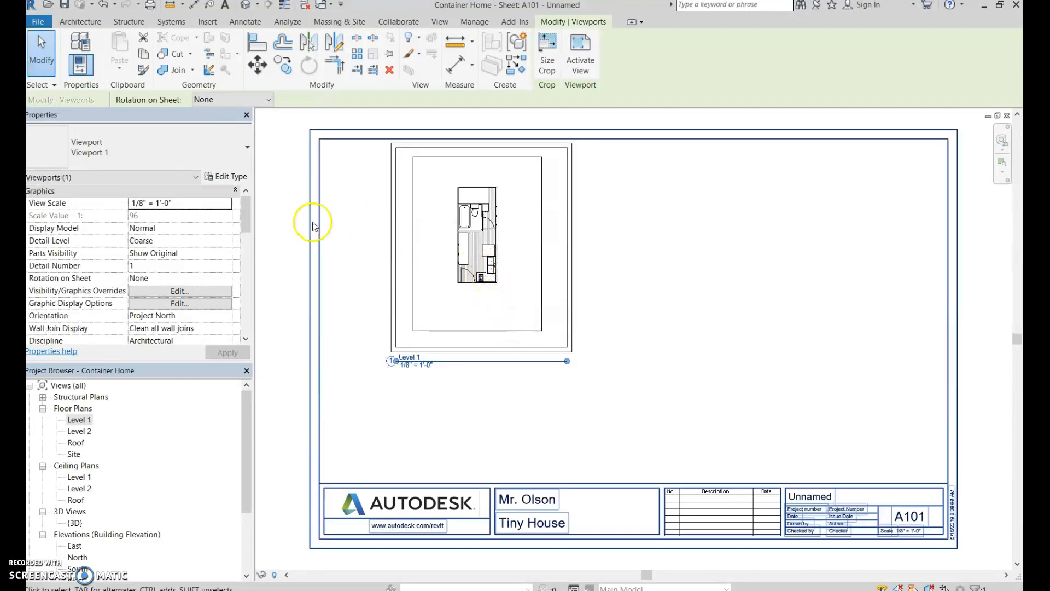
{"action": "left_click", "coordinate": [227, 206]}
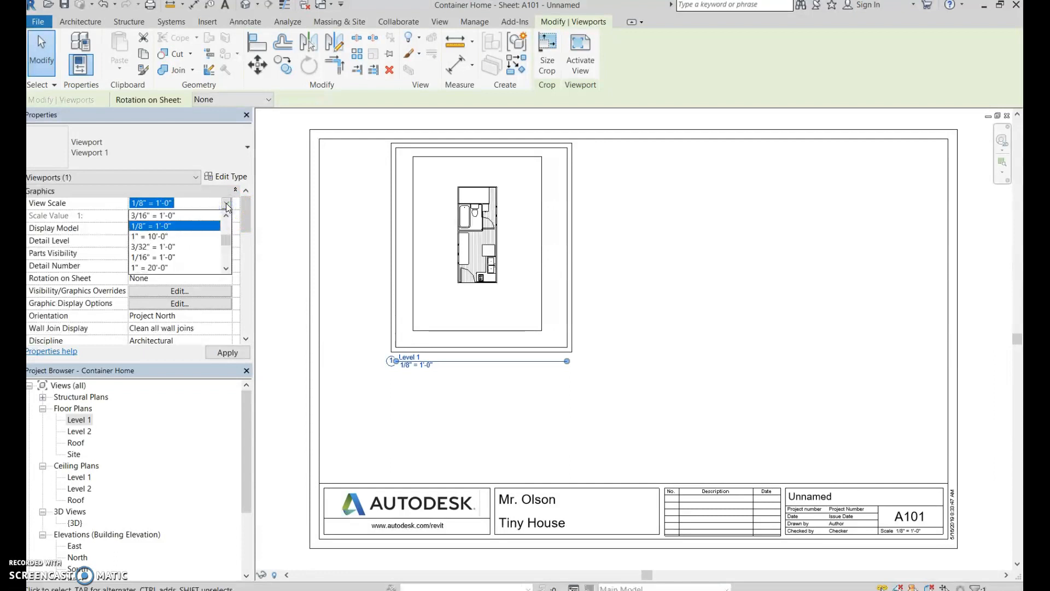
{"action": "left_click_drag", "start_coordinate": [228, 243], "coordinate": [229, 242]}
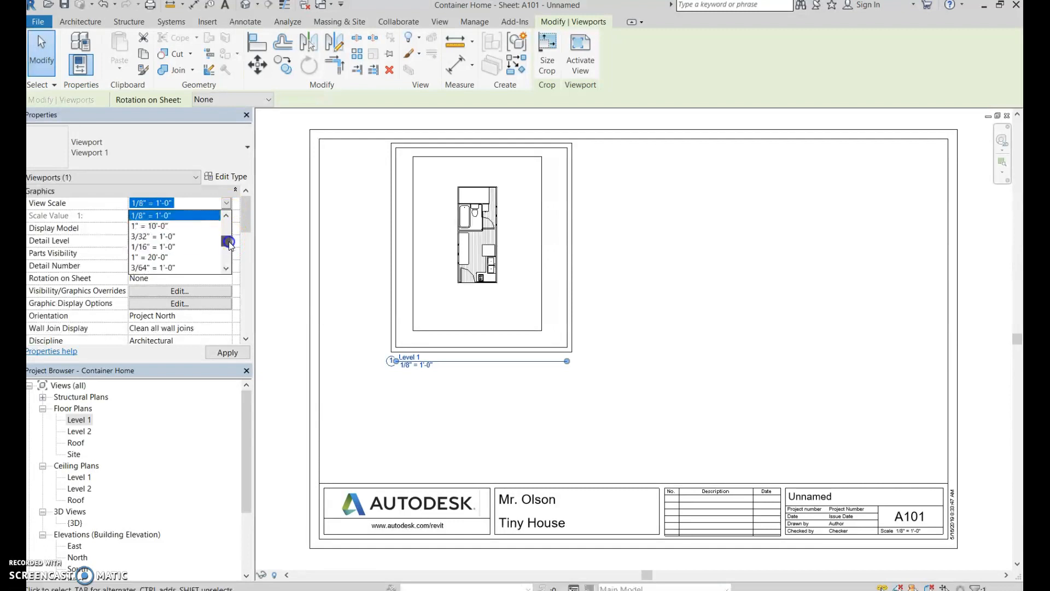
{"action": "left_click", "coordinate": [160, 226]}
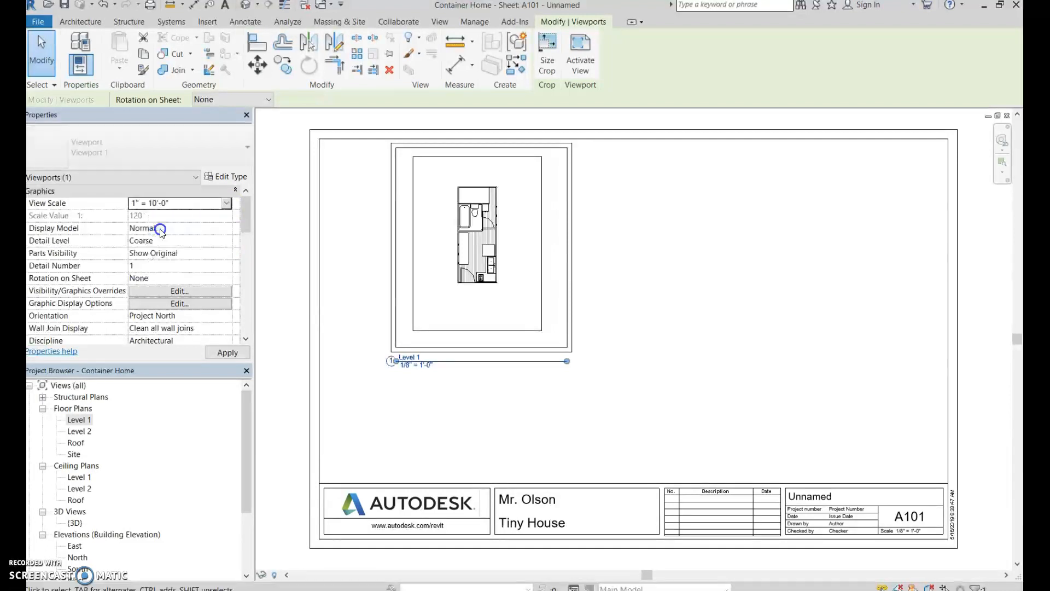
{"action": "left_click", "coordinate": [229, 352]}
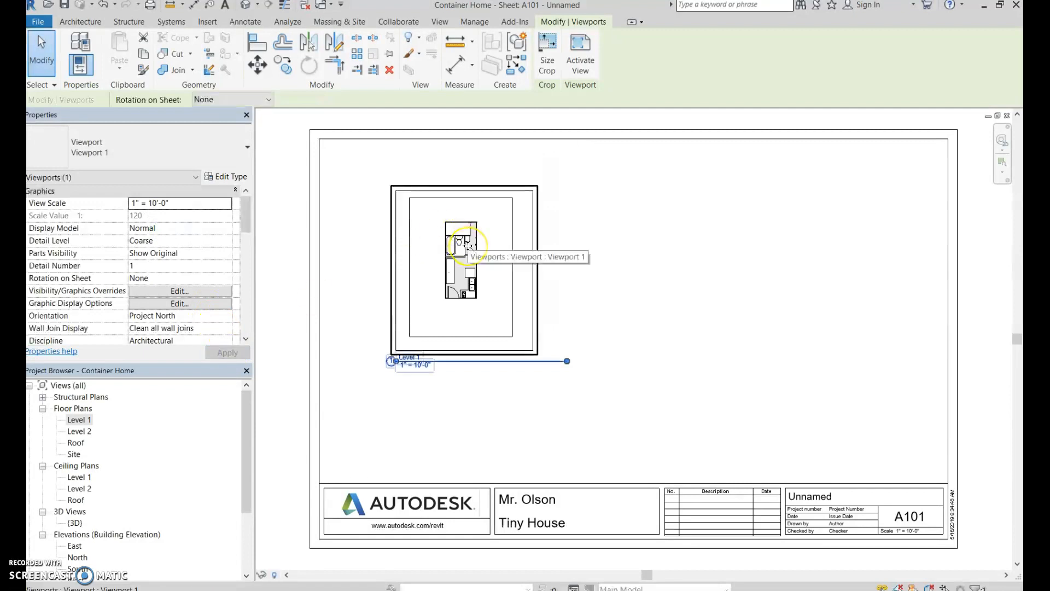
Set the Level 1 viewport's view scale to 3/16" = 1'-0" and move it fully inside the left half of the sheet border
{"action": "left_click", "coordinate": [220, 208]}
{"action": "left_click", "coordinate": [226, 203]}
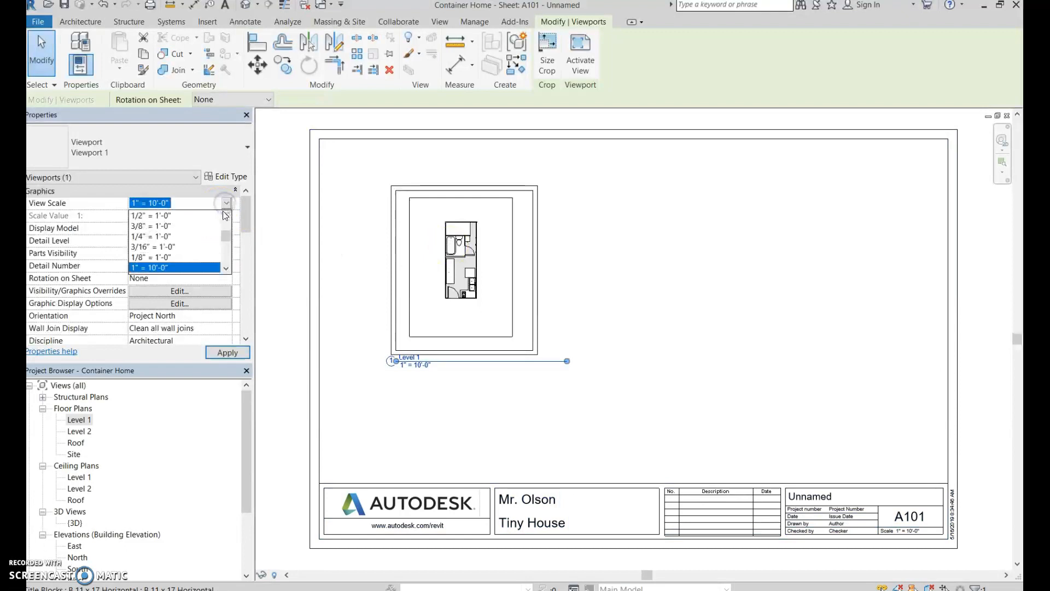
{"action": "left_click", "coordinate": [174, 247]}
{"action": "left_click", "coordinate": [233, 354]}
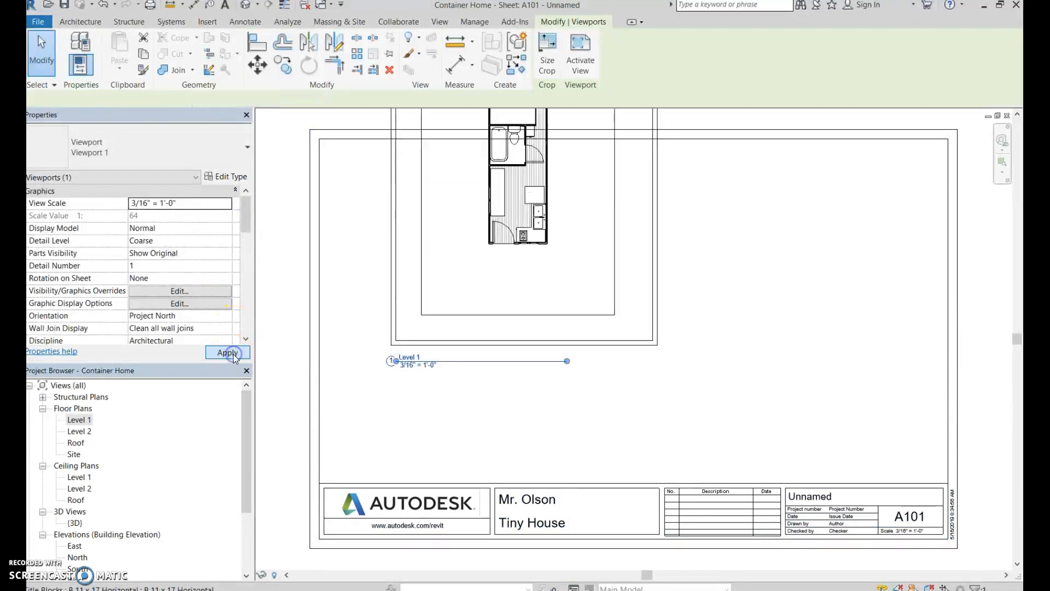
{"action": "left_click_drag", "start_coordinate": [517, 240], "coordinate": [474, 313]}
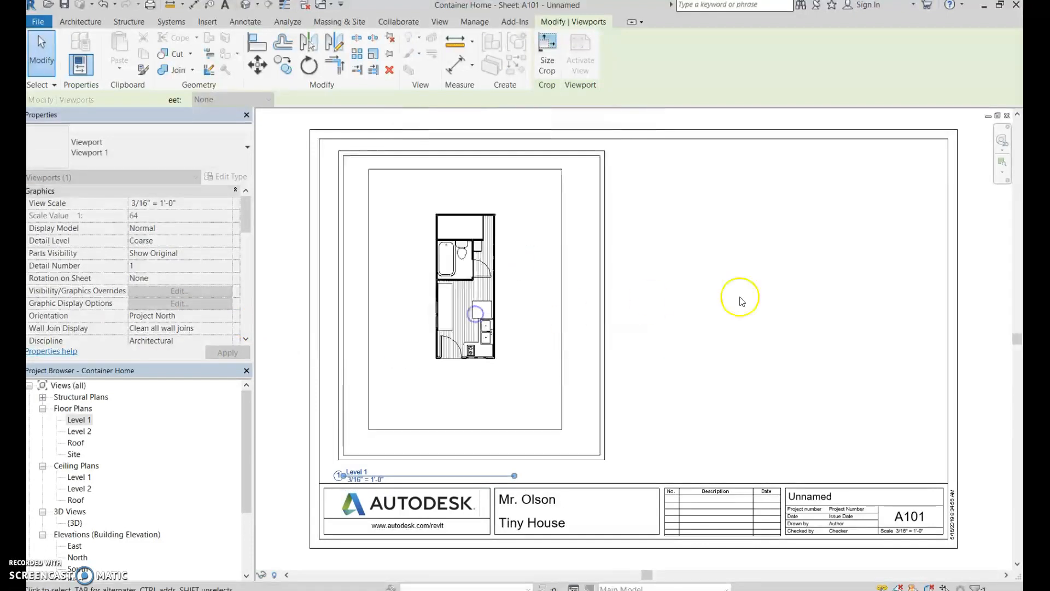
{"action": "left_click", "coordinate": [727, 323]}
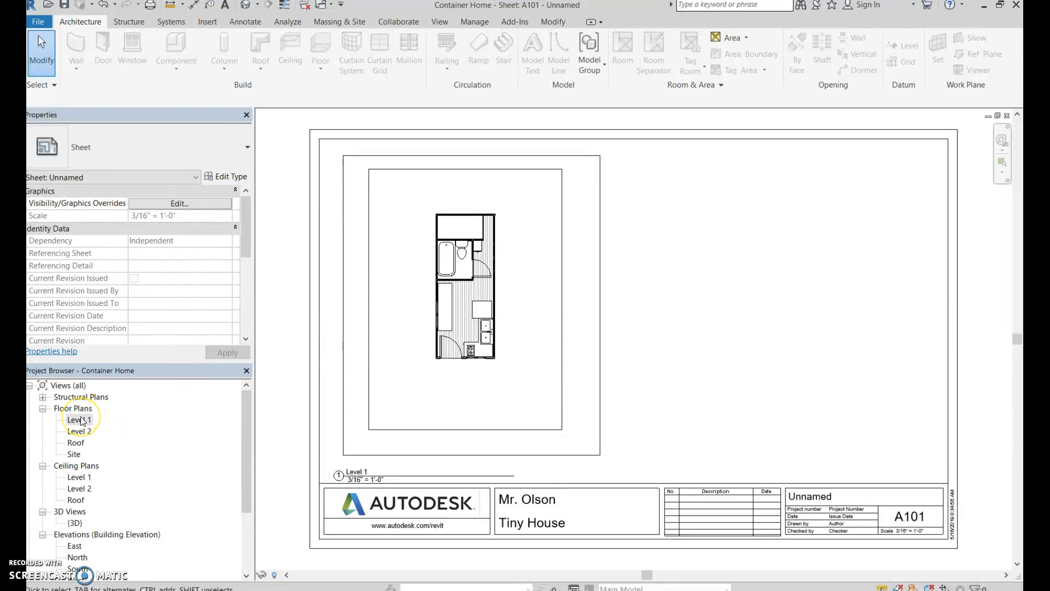
Open the {3D} view and show its crop region around the whole model
{"action": "double_click", "coordinate": [75, 523]}
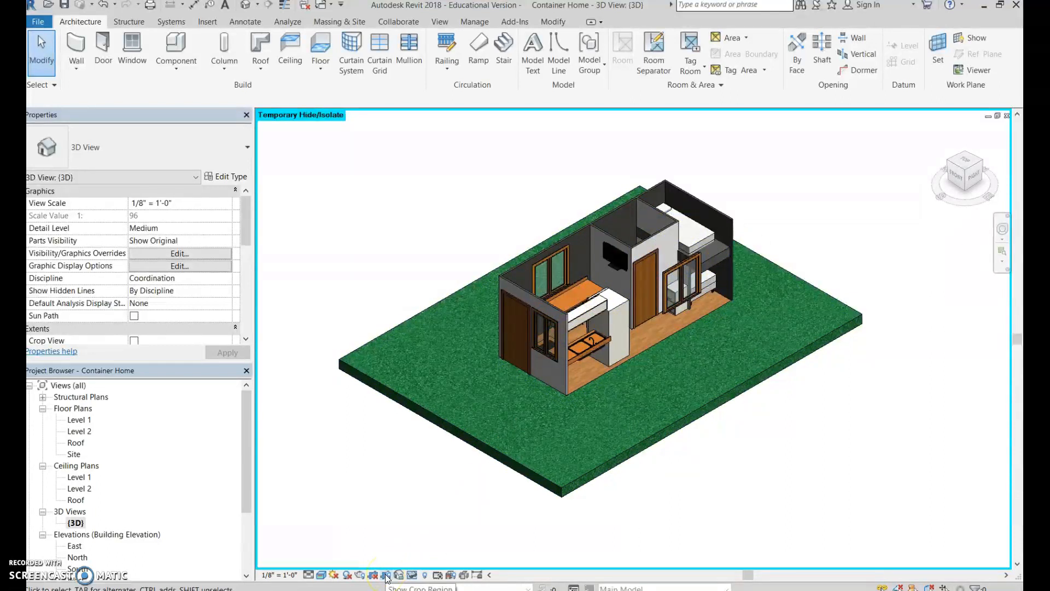
{"action": "left_click", "coordinate": [386, 576]}
{"action": "scroll", "coordinate": [660, 261], "scroll_direction": "up", "scroll_amount": 2}
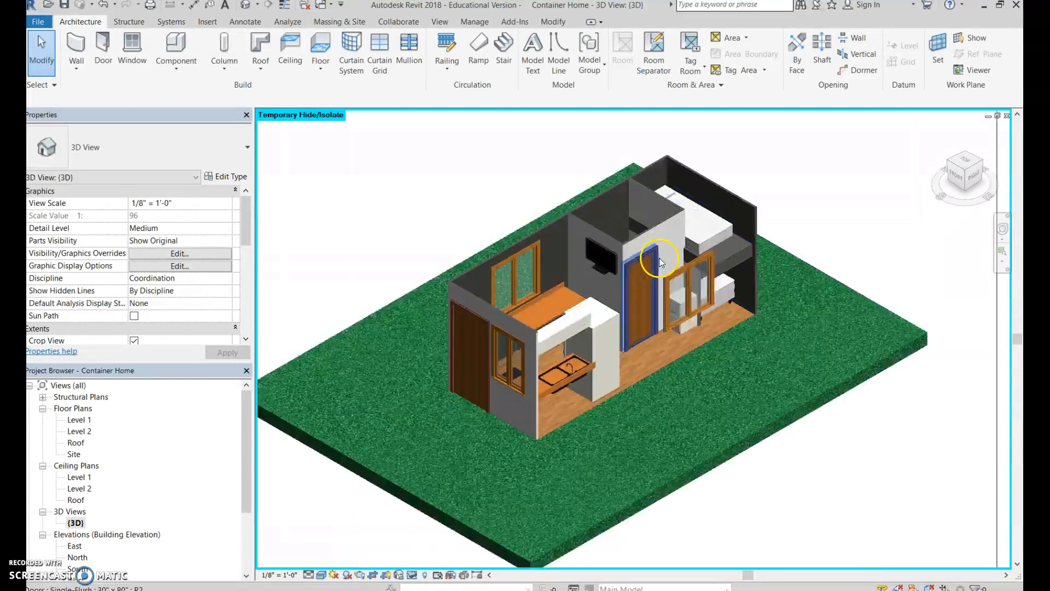
{"action": "scroll", "coordinate": [660, 262], "scroll_direction": "down", "scroll_amount": 3}
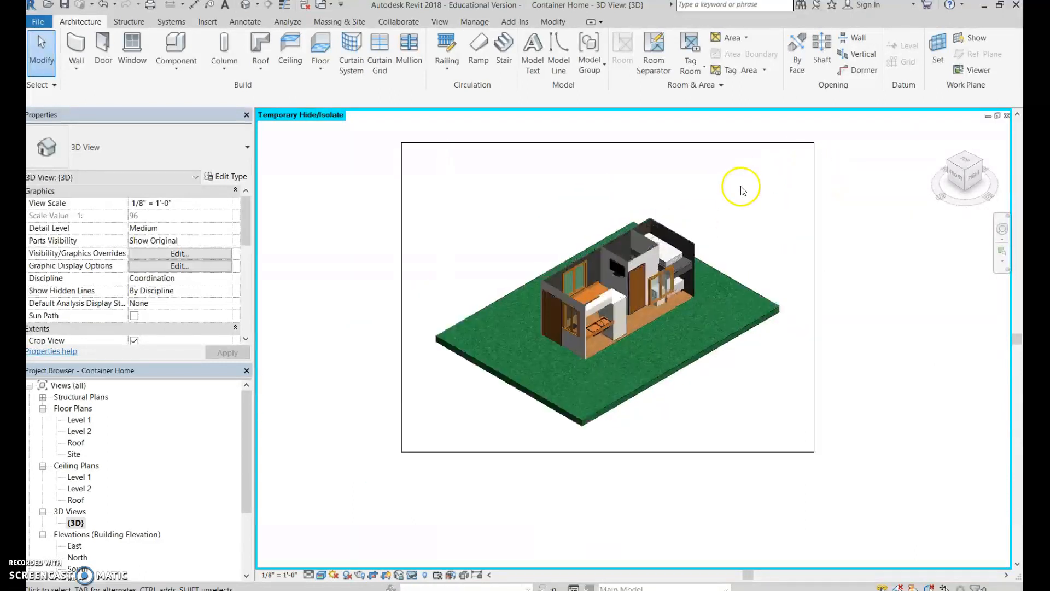
{"action": "scroll", "coordinate": [744, 188], "scroll_direction": "up", "scroll_amount": 1}
Shrink the 3D view's crop region on all four sides to fit closely around the house and green site slab
{"action": "left_click", "coordinate": [689, 128]}
{"action": "left_click_drag", "start_coordinate": [574, 131], "coordinate": [568, 226]}
{"action": "left_click_drag", "start_coordinate": [838, 383], "coordinate": [795, 381]}
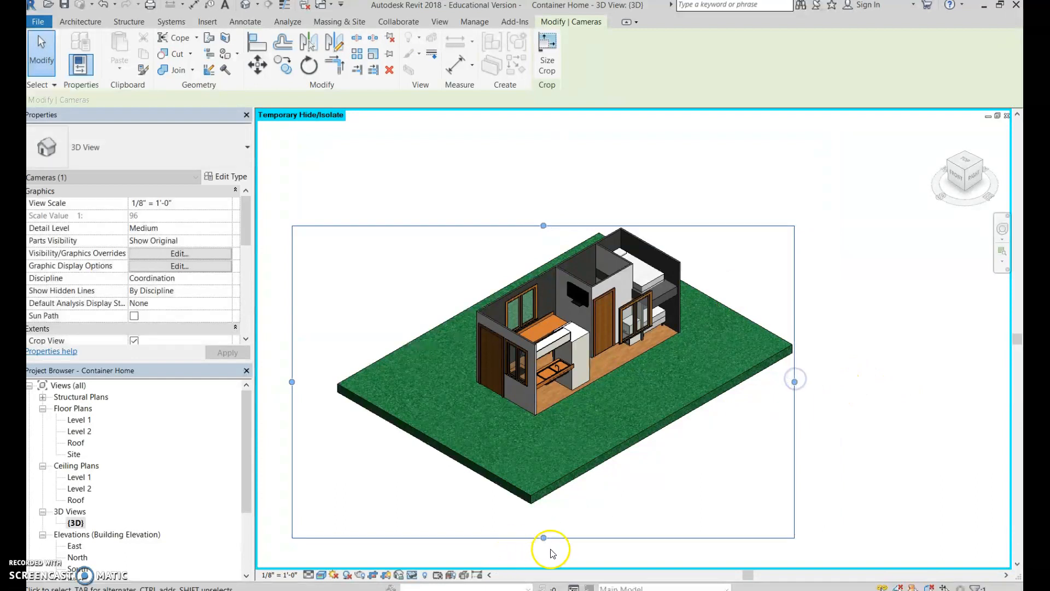
{"action": "left_click_drag", "start_coordinate": [543, 537], "coordinate": [544, 508]}
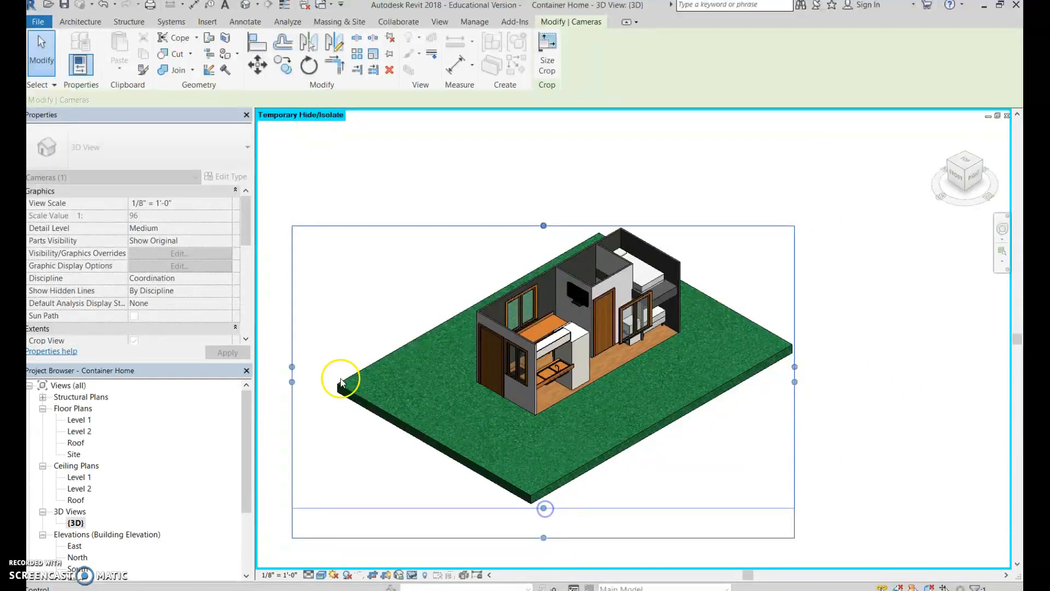
{"action": "left_click_drag", "start_coordinate": [291, 367], "coordinate": [334, 375]}
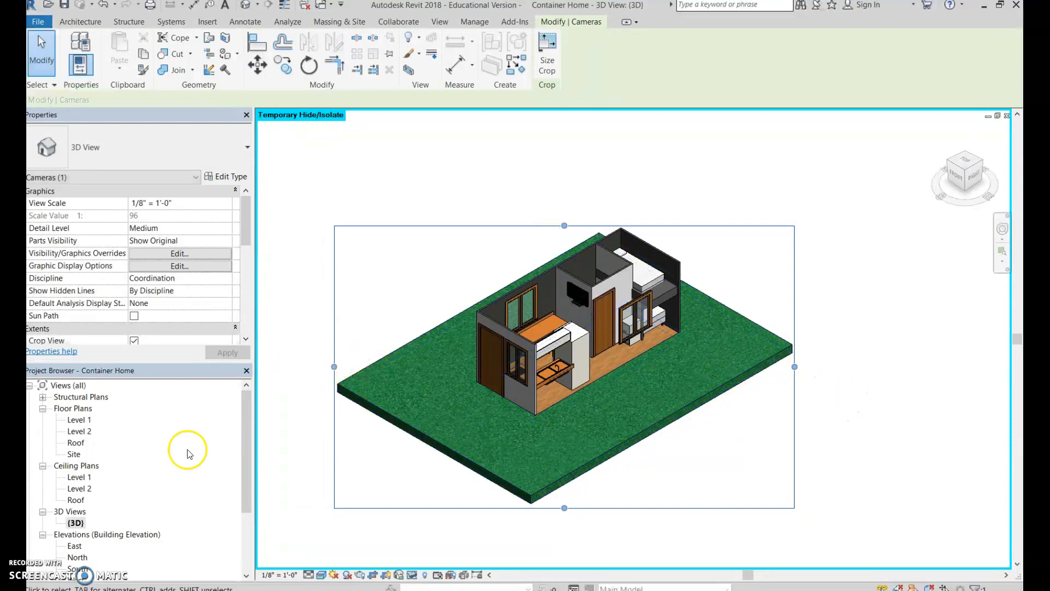
{"action": "left_click", "coordinate": [380, 538]}
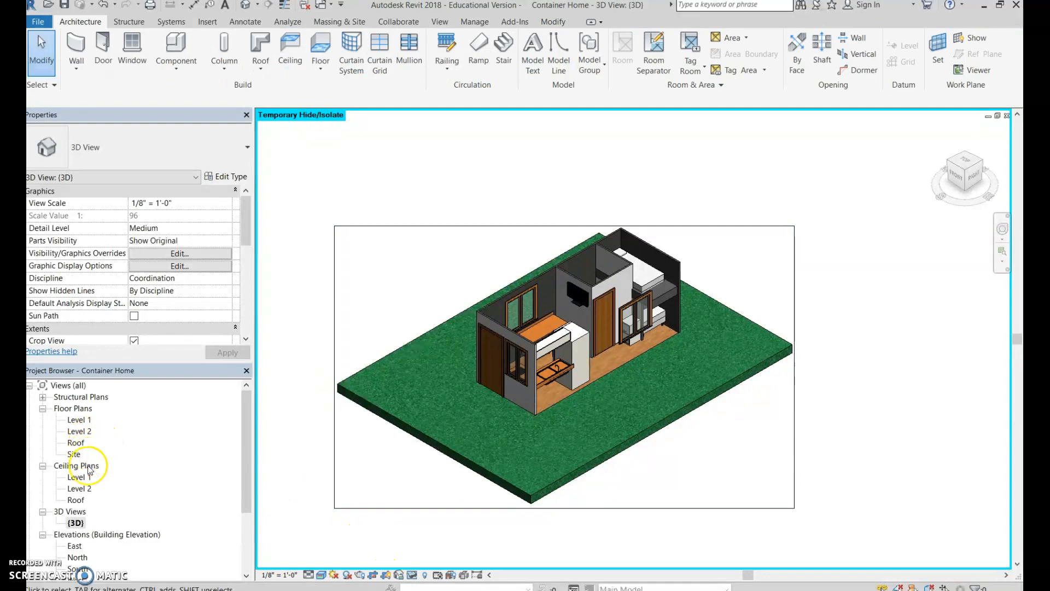
Reopen sheet A101 and place the {3D} view in the upper right area of the sheet
{"action": "scroll", "coordinate": [89, 524], "scroll_direction": "down", "scroll_amount": 1}
{"action": "scroll", "coordinate": [90, 525], "scroll_direction": "down", "scroll_amount": 1}
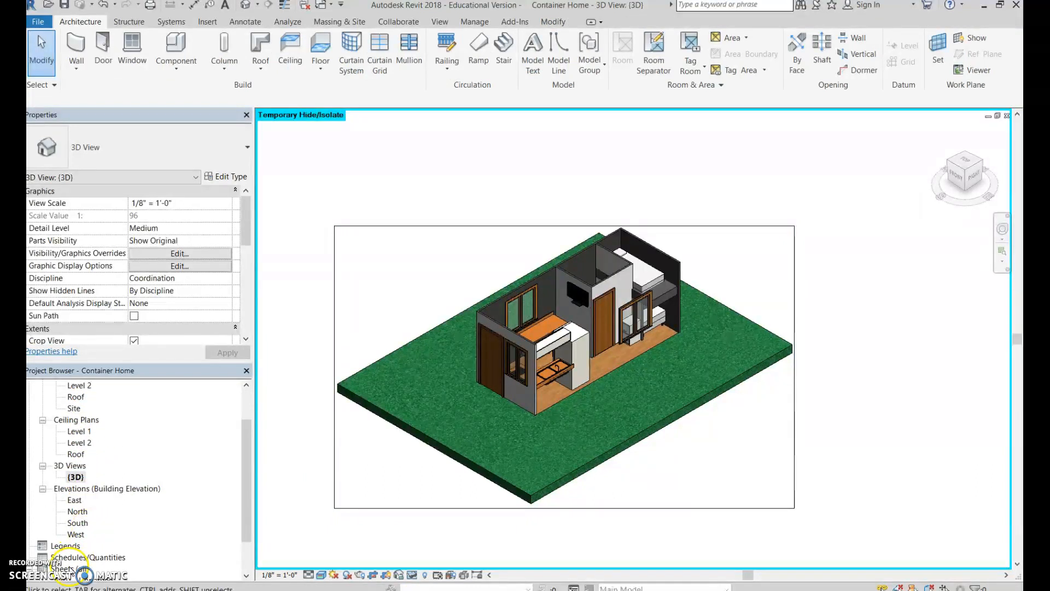
{"action": "scroll", "coordinate": [71, 569], "scroll_direction": "down", "scroll_amount": 1}
{"action": "double_click", "coordinate": [82, 569]}
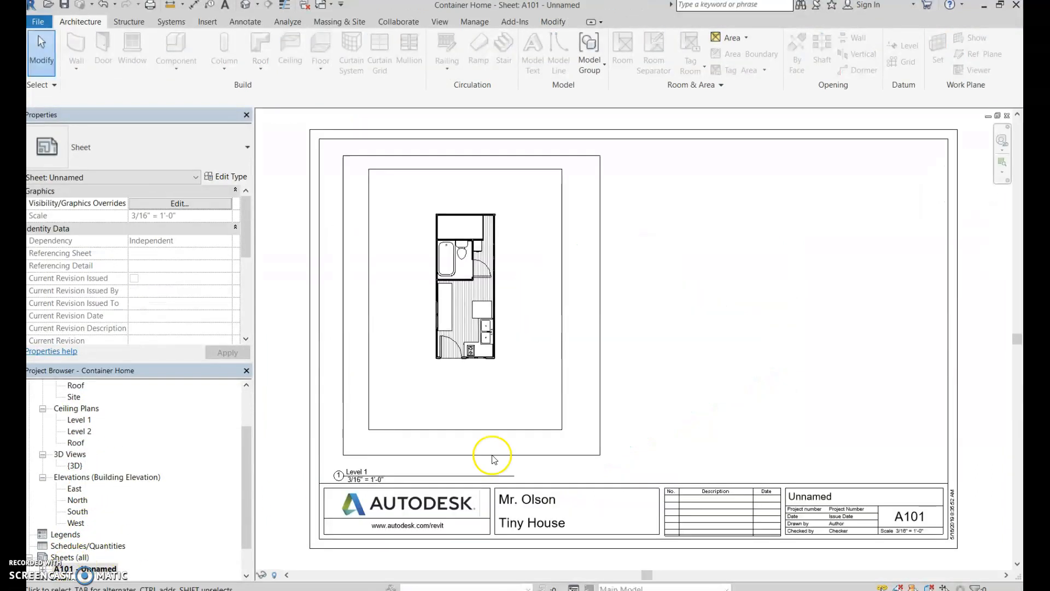
{"action": "left_click", "coordinate": [73, 466]}
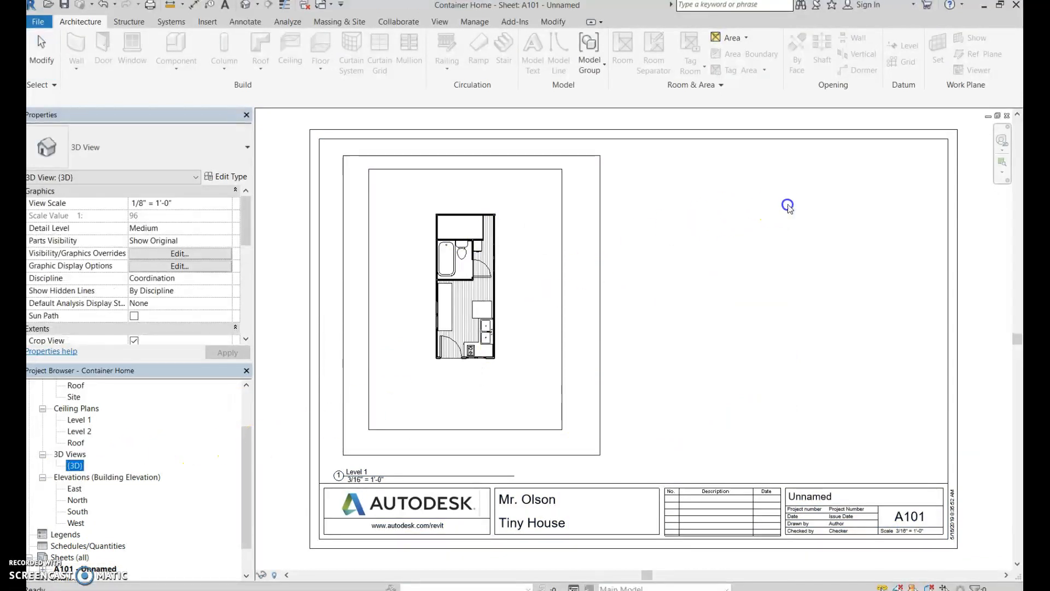
{"action": "left_click", "coordinate": [789, 221]}
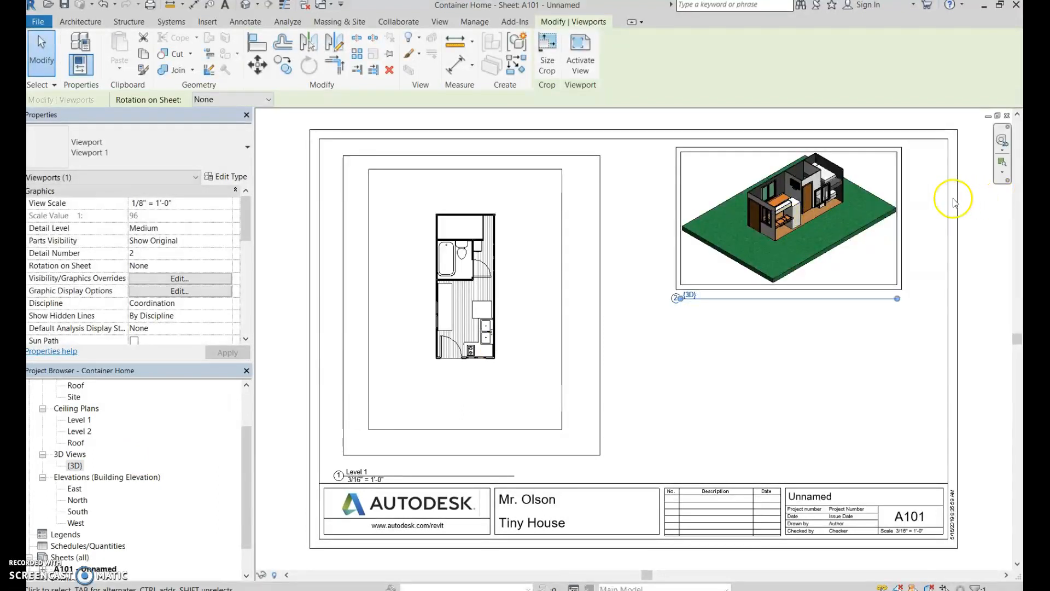
Examine the placed 3D viewport up close on the sheet to check how the house is displayed
{"action": "double_click", "coordinate": [871, 238]}
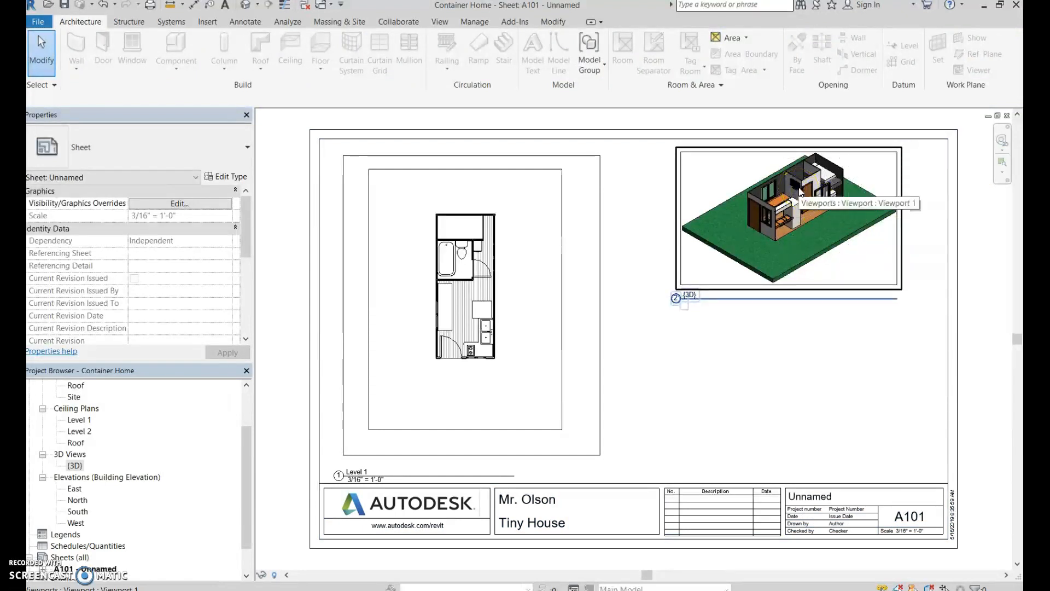
{"action": "scroll", "coordinate": [809, 199], "scroll_direction": "up", "scroll_amount": 4}
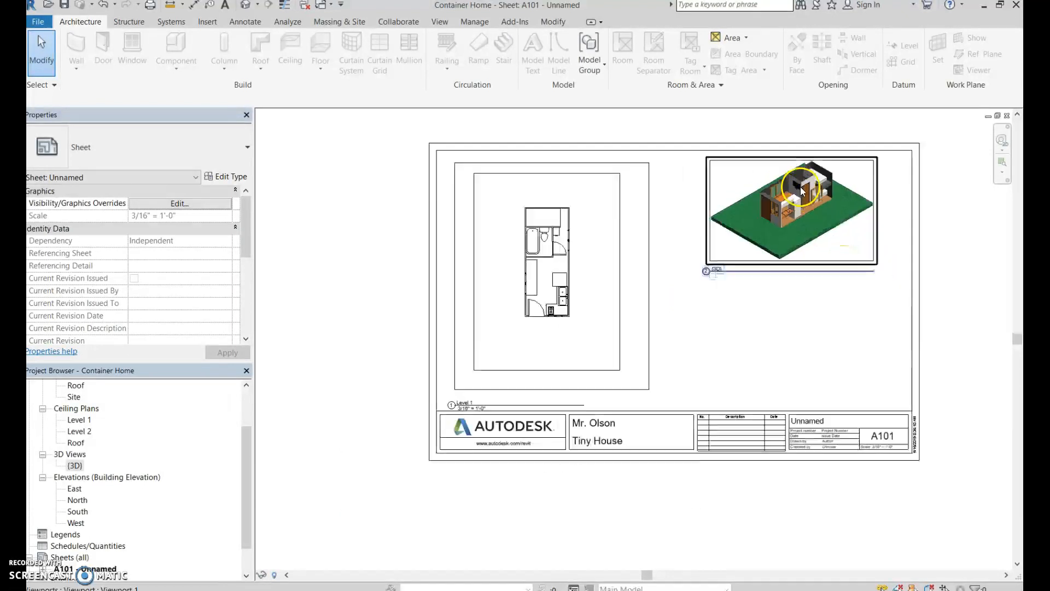
{"action": "scroll", "coordinate": [801, 187], "scroll_direction": "up", "scroll_amount": 1}
{"action": "middle_click_drag", "start_coordinate": [820, 528], "coordinate": [689, 579]}
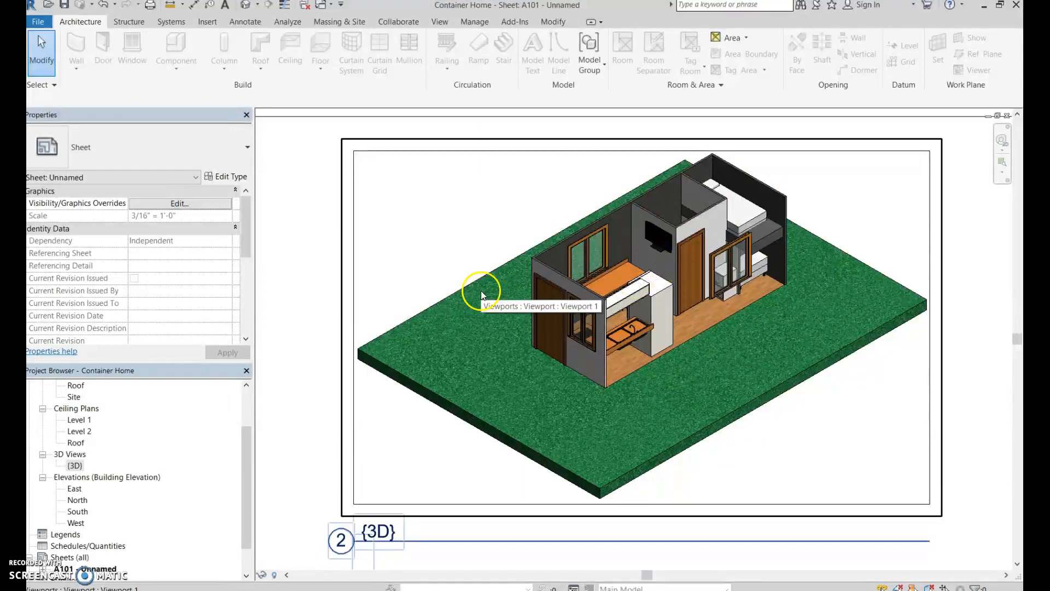
{"action": "scroll", "coordinate": [317, 237], "scroll_direction": "up", "scroll_amount": 2}
{"action": "scroll", "coordinate": [335, 246], "scroll_direction": "down", "scroll_amount": 5}
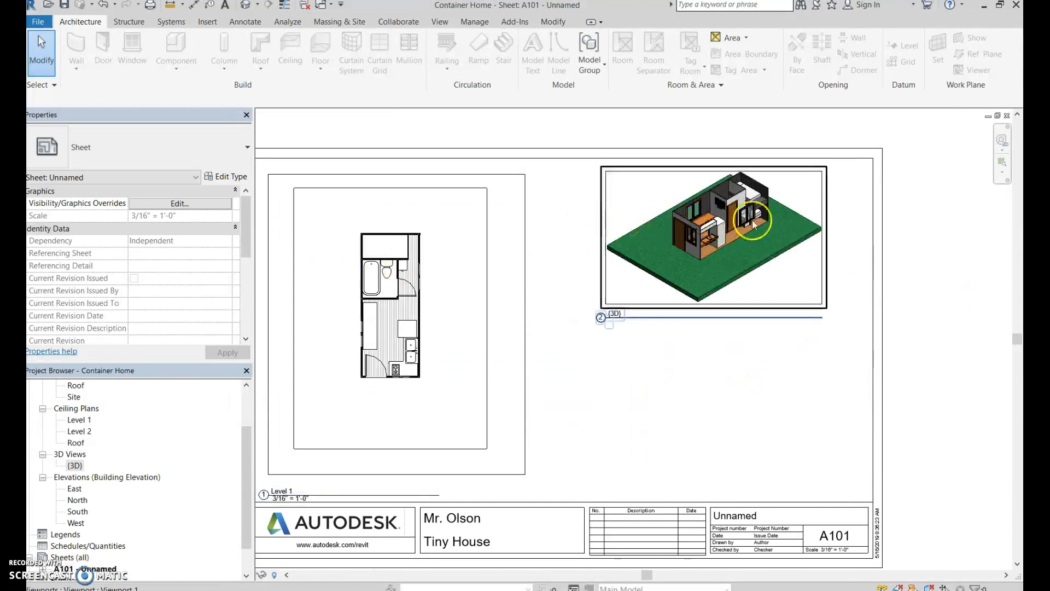
Open the {3D} view and reset its temporary hide/isolate so the roof and walls are restored
{"action": "double_click", "coordinate": [81, 465]}
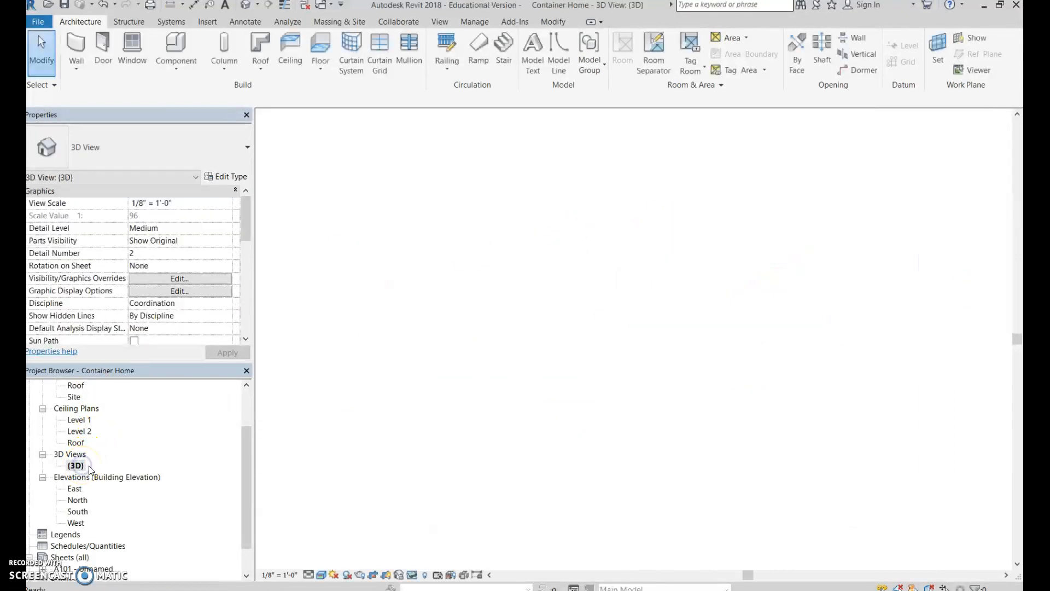
{"action": "left_click", "coordinate": [414, 576]}
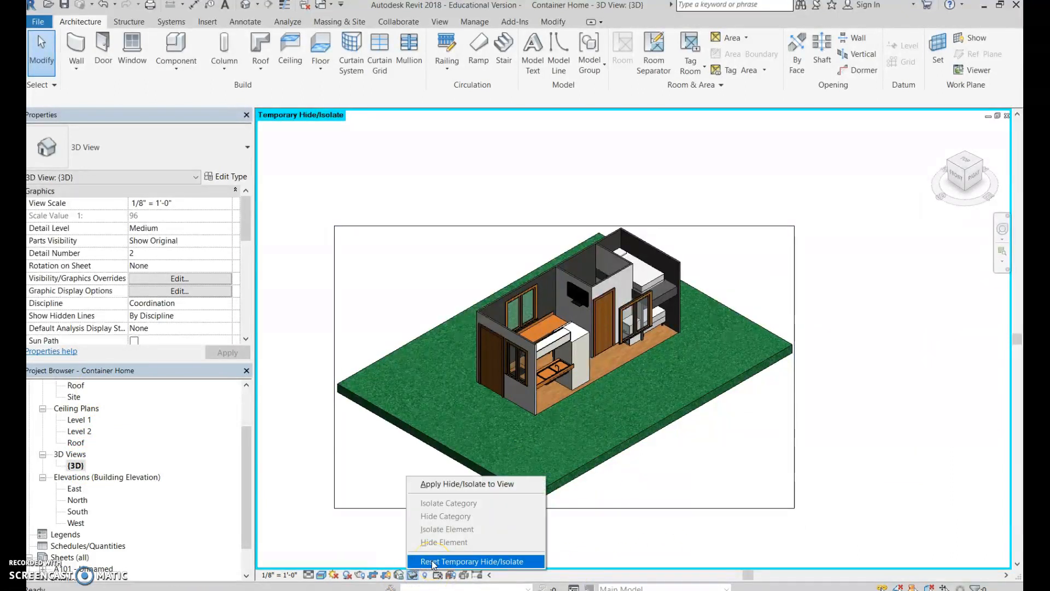
{"action": "left_click", "coordinate": [431, 560]}
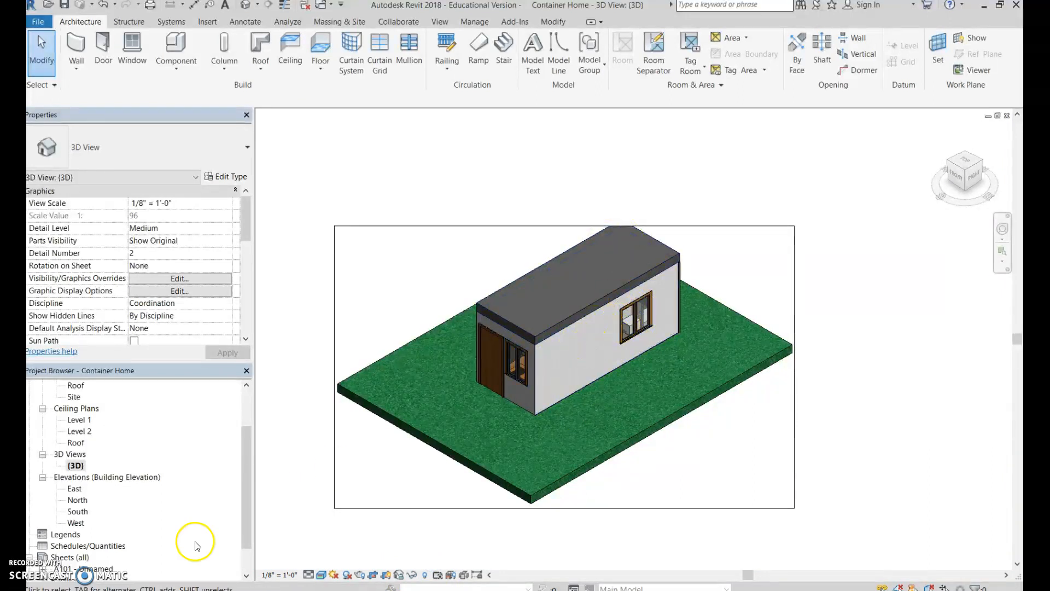
Return to sheet A101, compare its 3D viewport with the {3D} view, and delete that viewport from the sheet
{"action": "double_click", "coordinate": [65, 569]}
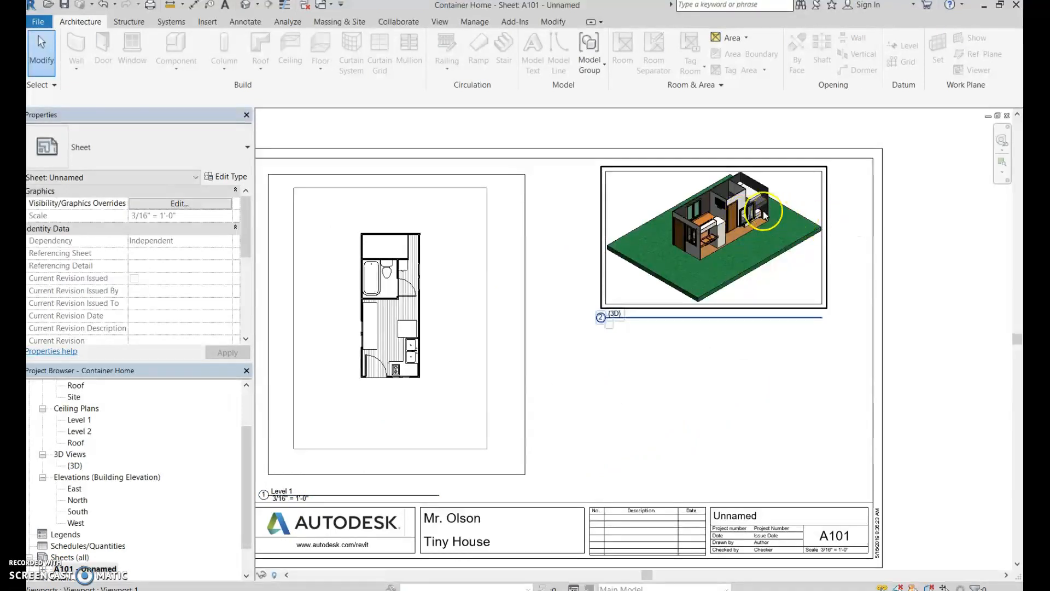
{"action": "left_click", "coordinate": [961, 234]}
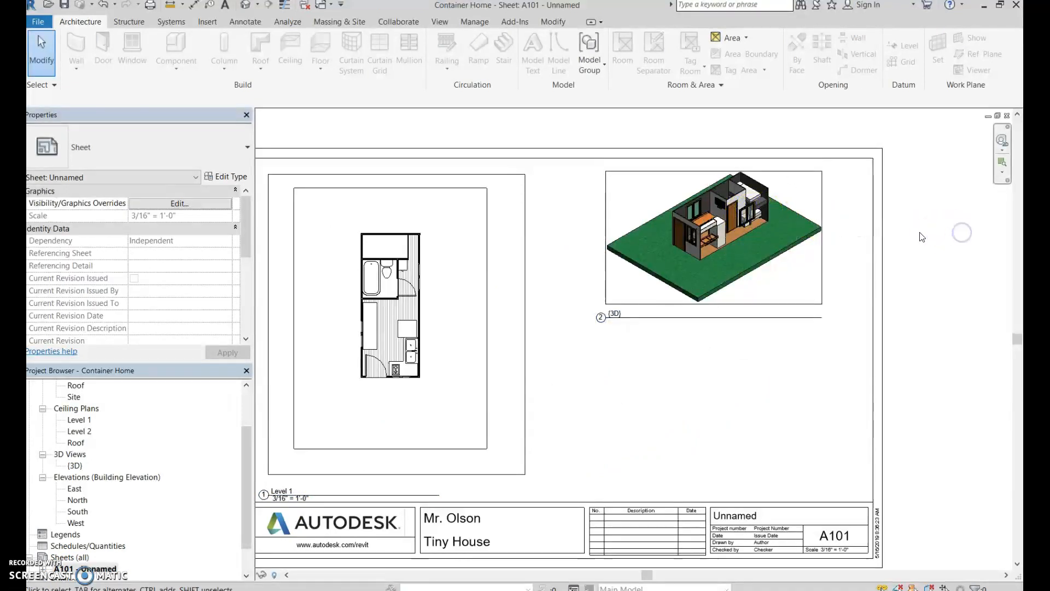
{"action": "double_click", "coordinate": [75, 466]}
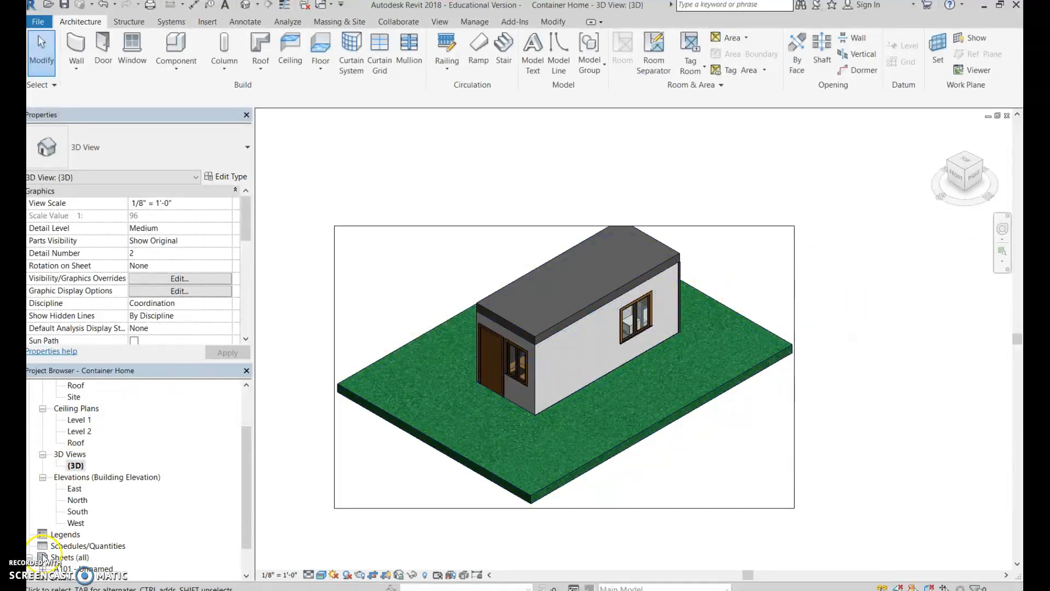
{"action": "double_click", "coordinate": [75, 568]}
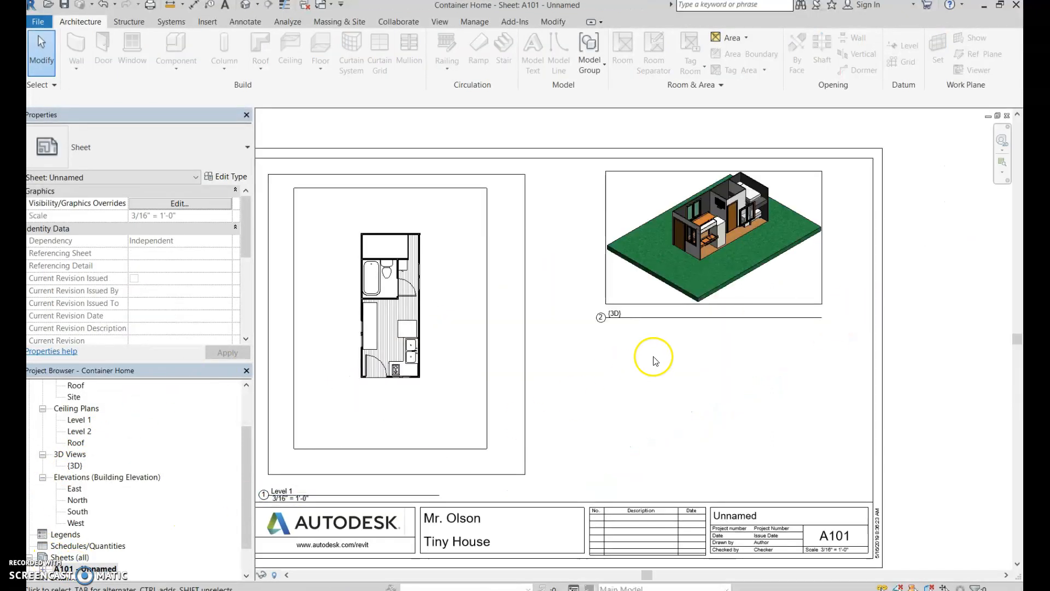
{"action": "left_click", "coordinate": [804, 304]}
{"action": "right_click", "coordinate": [823, 299]}
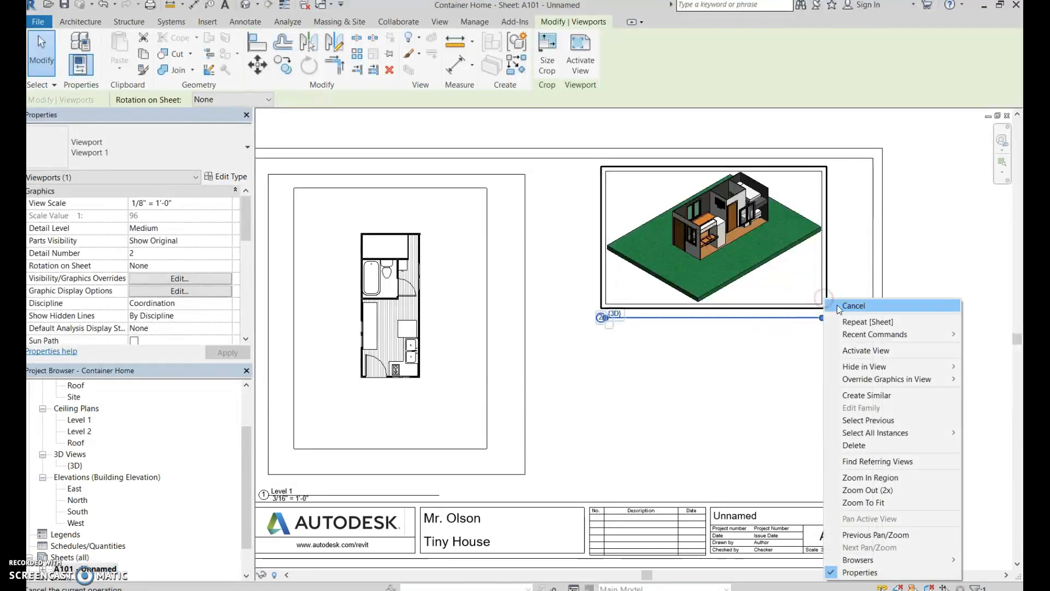
{"action": "left_click", "coordinate": [883, 444]}
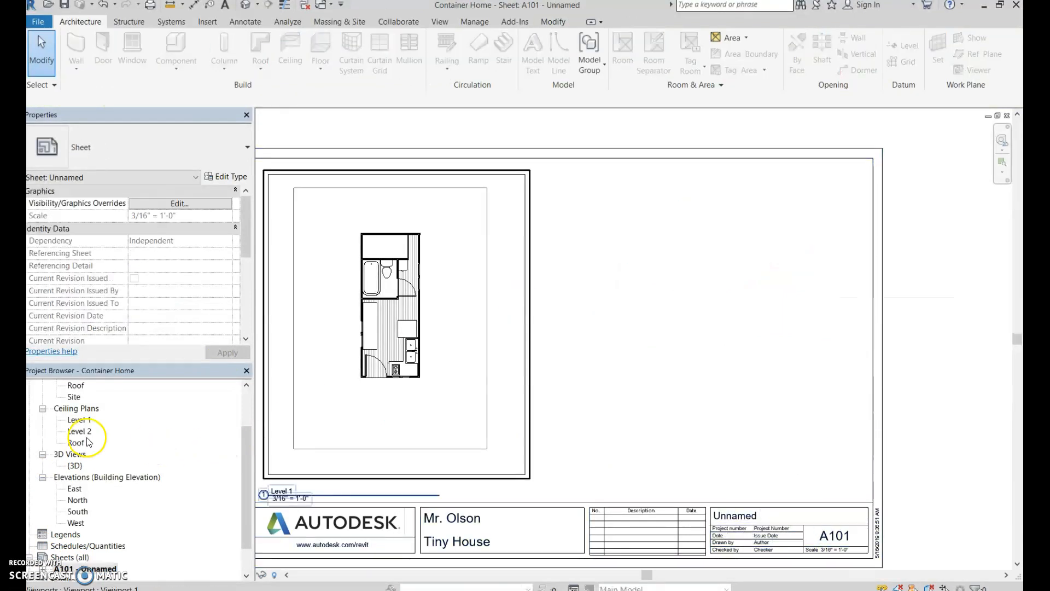
Place the {3D} view on sheet A101 again, in the empty upper right area beside the floor plan
{"action": "left_click", "coordinate": [67, 466]}
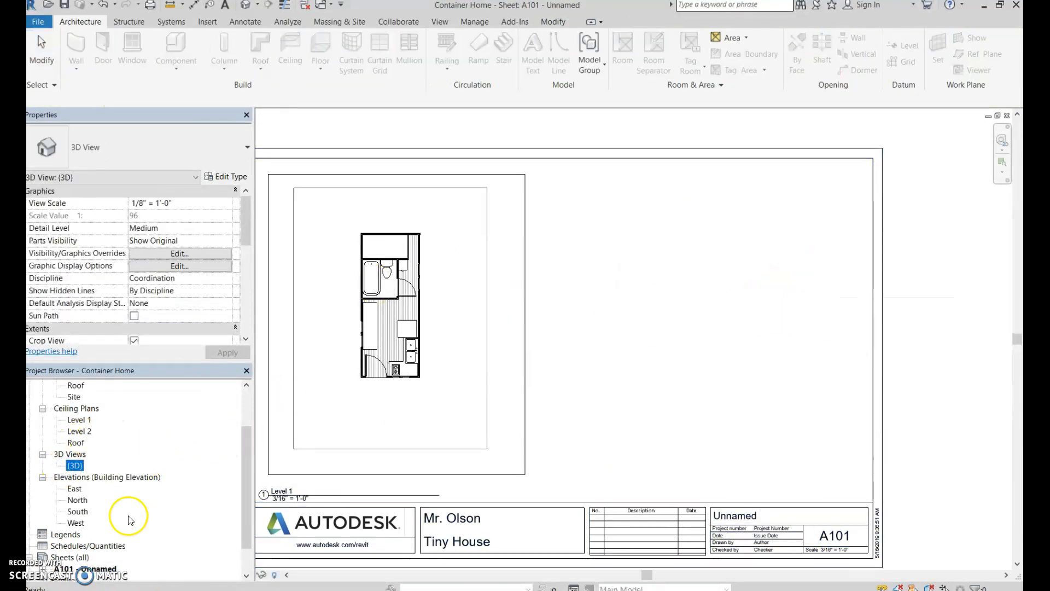
{"action": "left_click", "coordinate": [81, 569]}
{"action": "left_click_drag", "start_coordinate": [75, 467], "coordinate": [697, 229]}
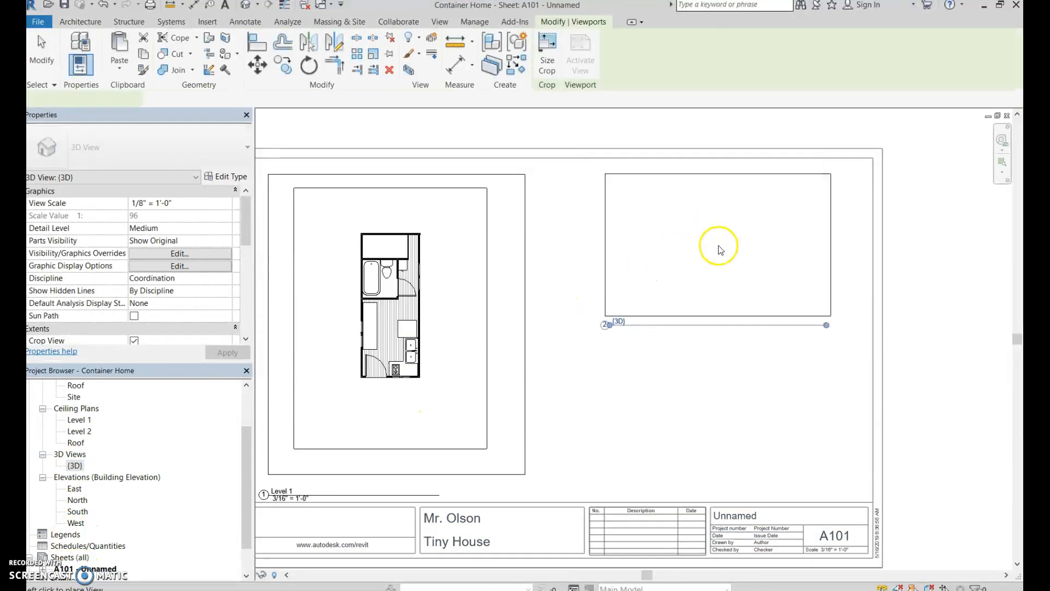
Drop the {3D} viewport onto the sheet beside the Level 1 floor plan and deselect it
{"action": "left_click", "coordinate": [717, 247]}
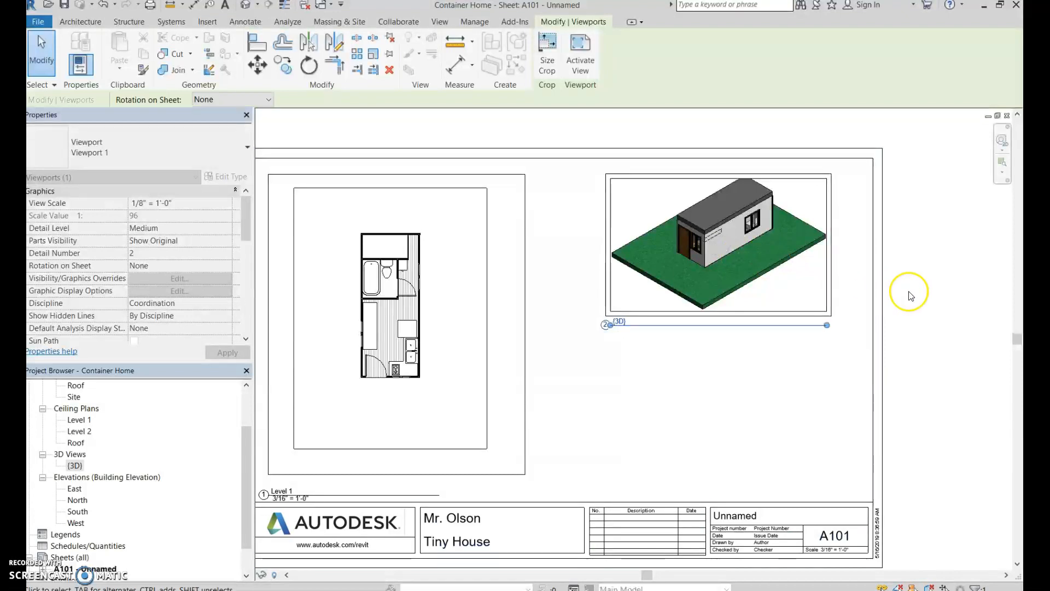
{"action": "left_click", "coordinate": [754, 287]}
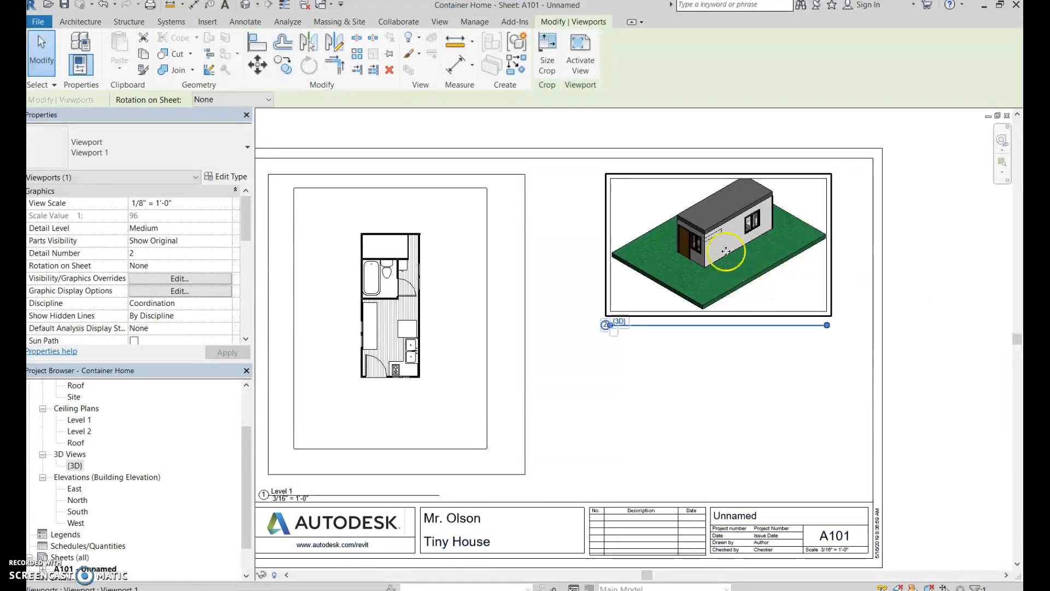
{"action": "key", "text": "Escape"}
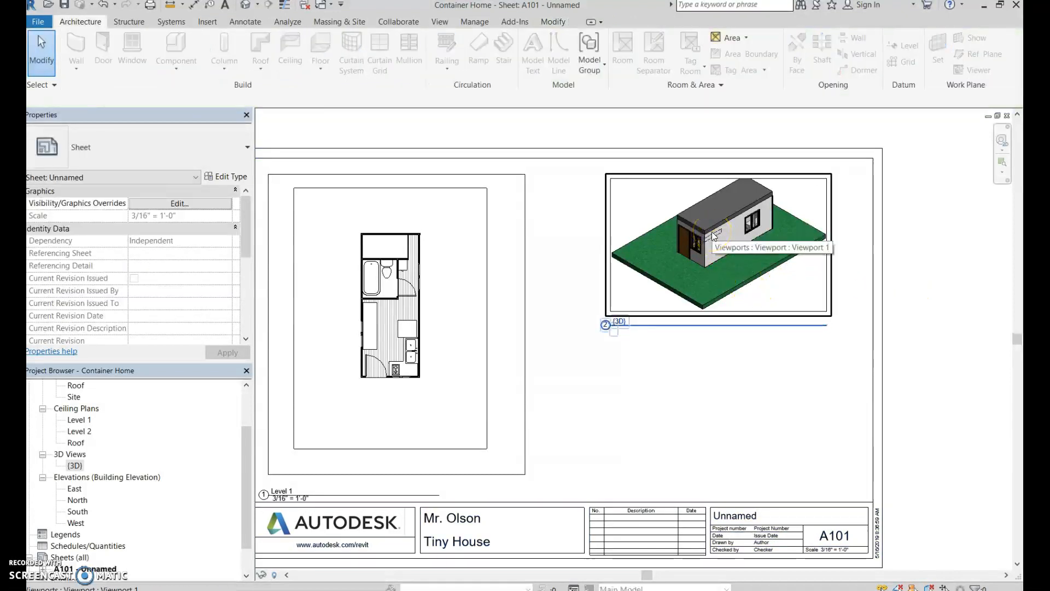
{"action": "left_click", "coordinate": [371, 310]}
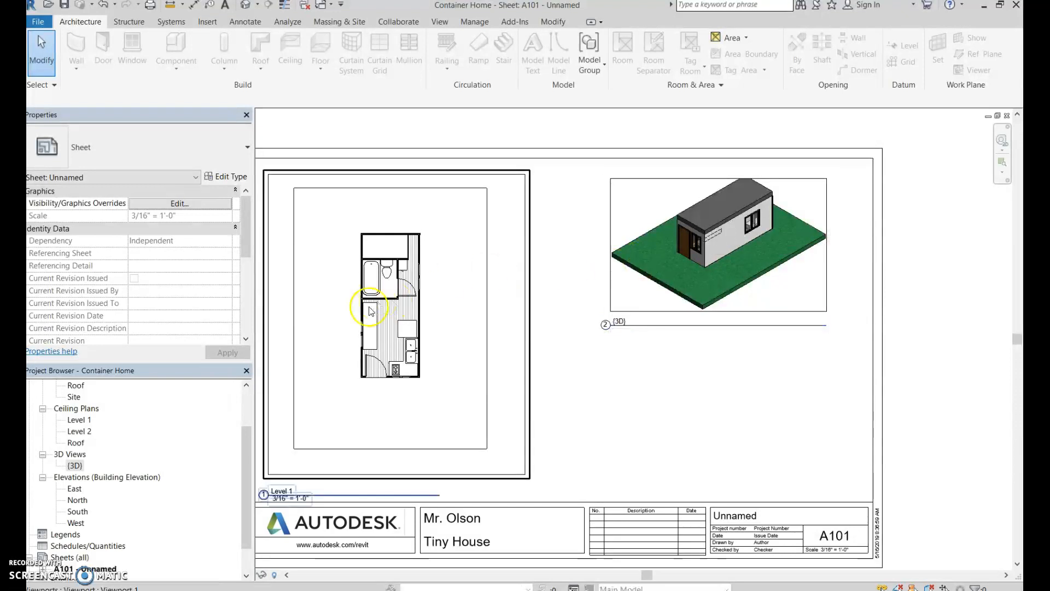
In the {3D} view, temporarily hide the roof and the long windowed exterior wall to expose the interior
{"action": "double_click", "coordinate": [71, 463]}
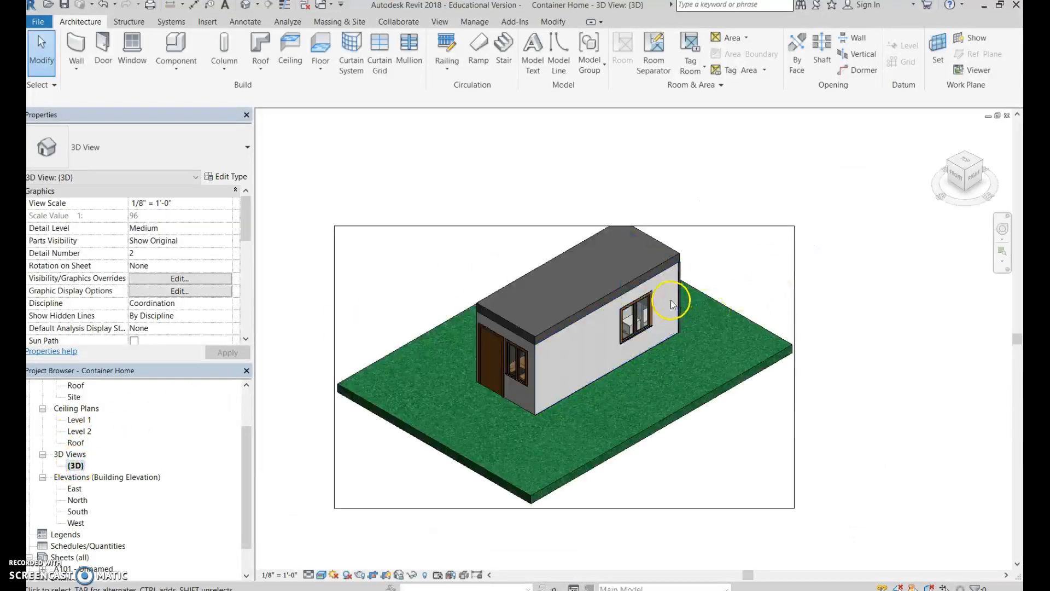
{"action": "left_click", "coordinate": [673, 263]}
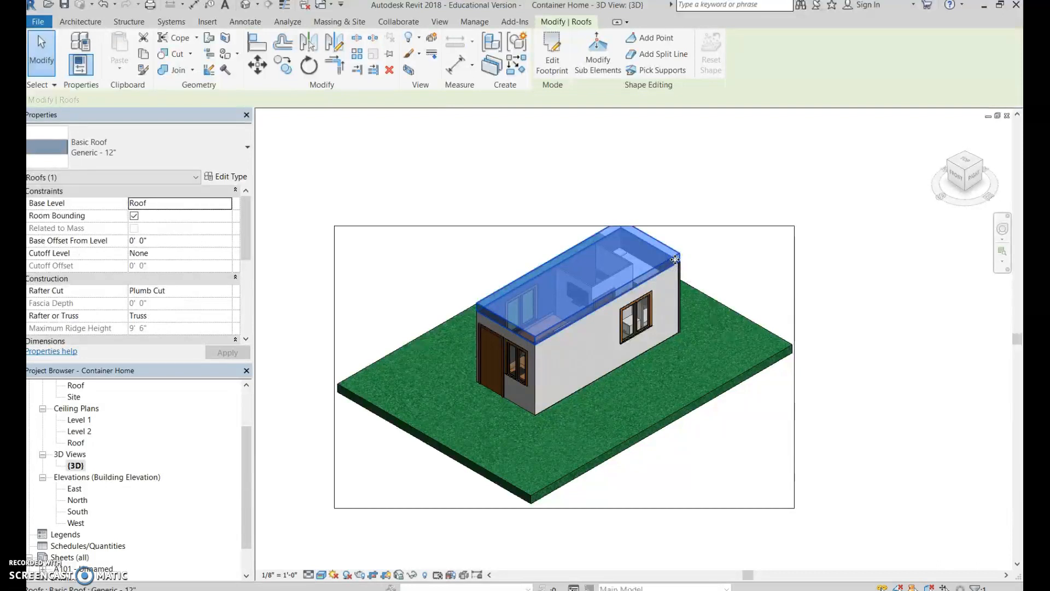
{"action": "left_click", "coordinate": [411, 576]}
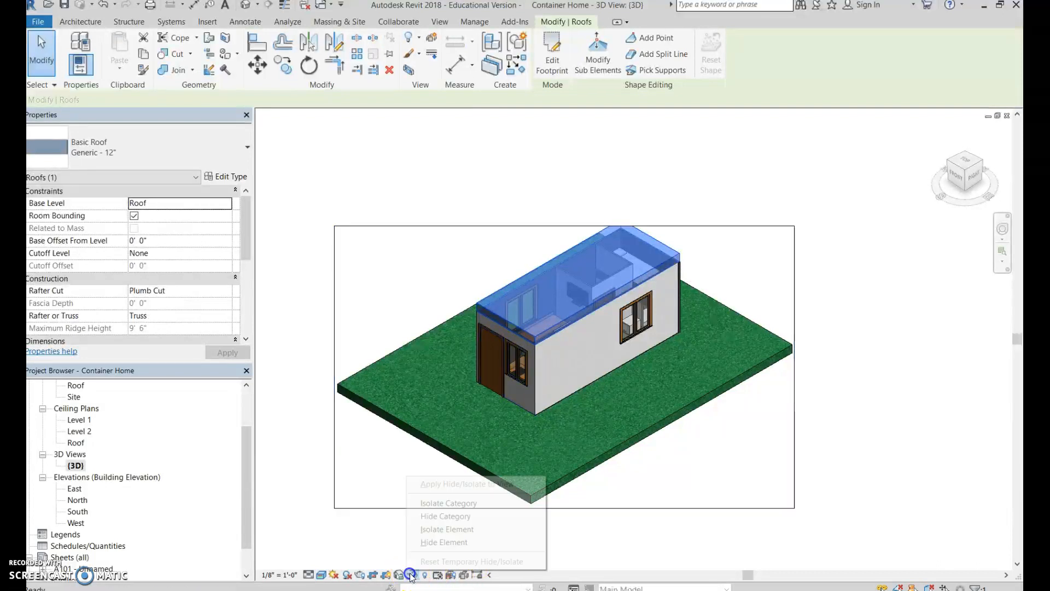
{"action": "left_click", "coordinate": [449, 544]}
{"action": "left_click", "coordinate": [566, 391]}
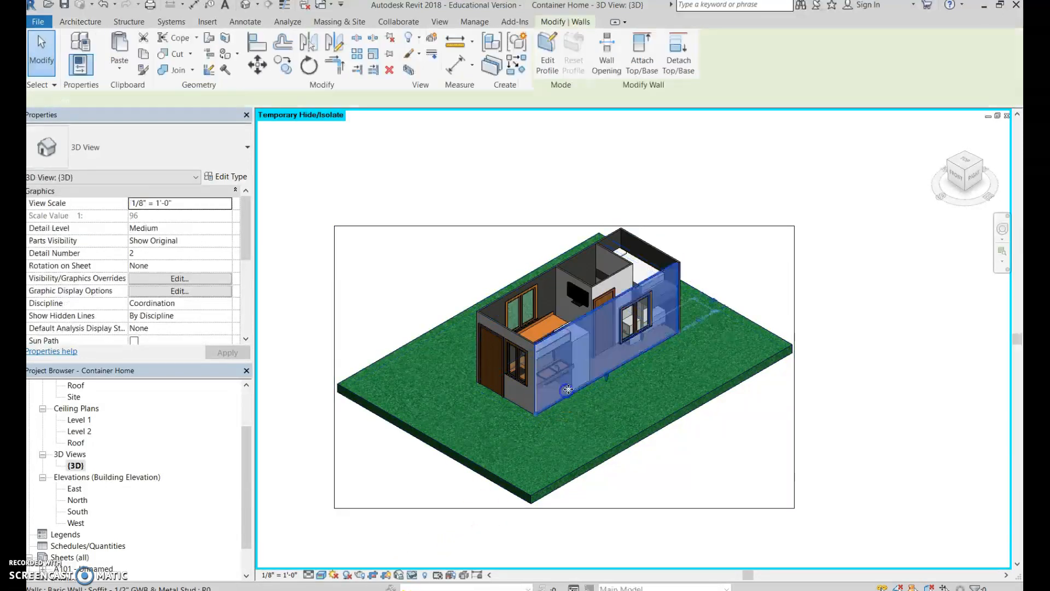
{"action": "left_click", "coordinate": [417, 575]}
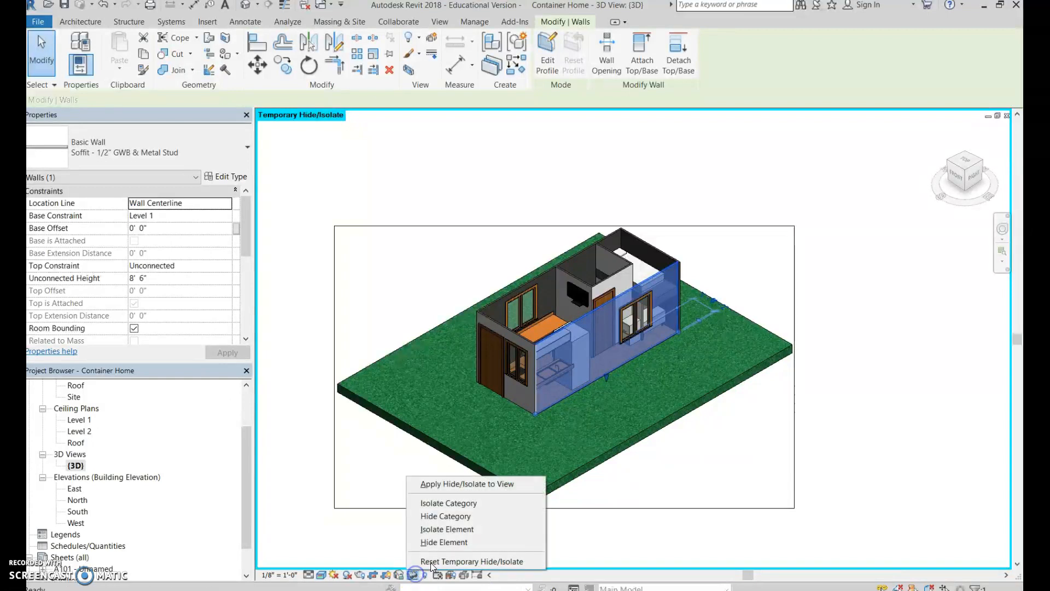
{"action": "left_click", "coordinate": [458, 544]}
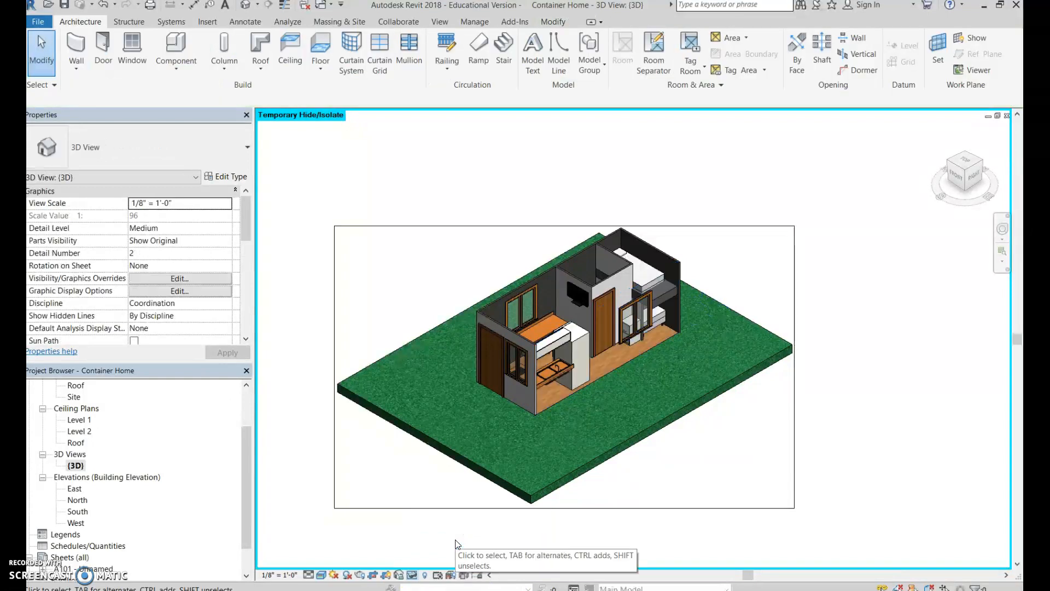
Return to sheet A101 and delete the 3D viewport that still shows the roof
{"action": "double_click", "coordinate": [70, 568]}
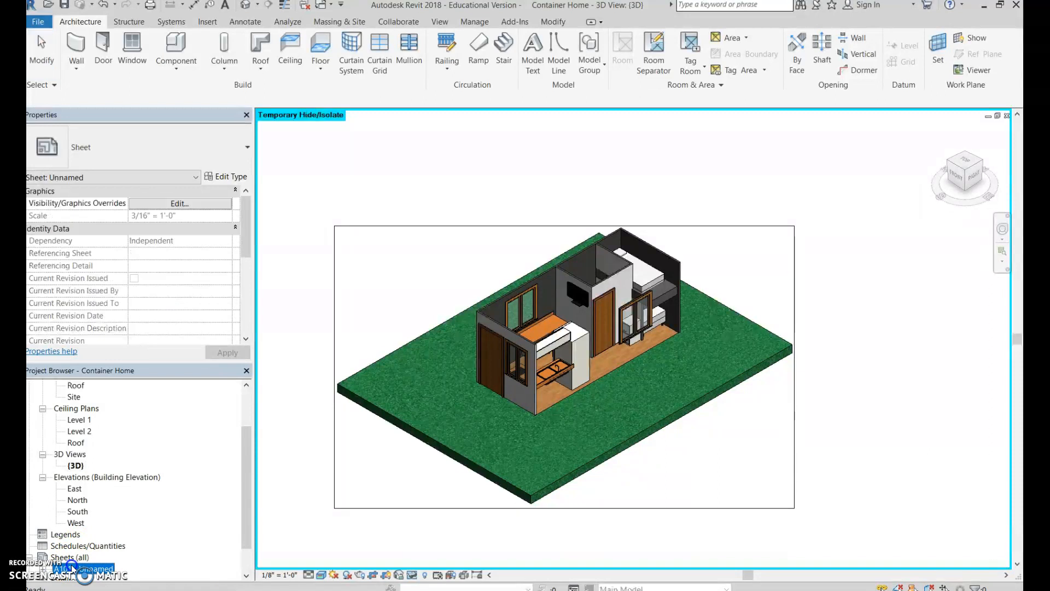
{"action": "right_click", "coordinate": [820, 219]}
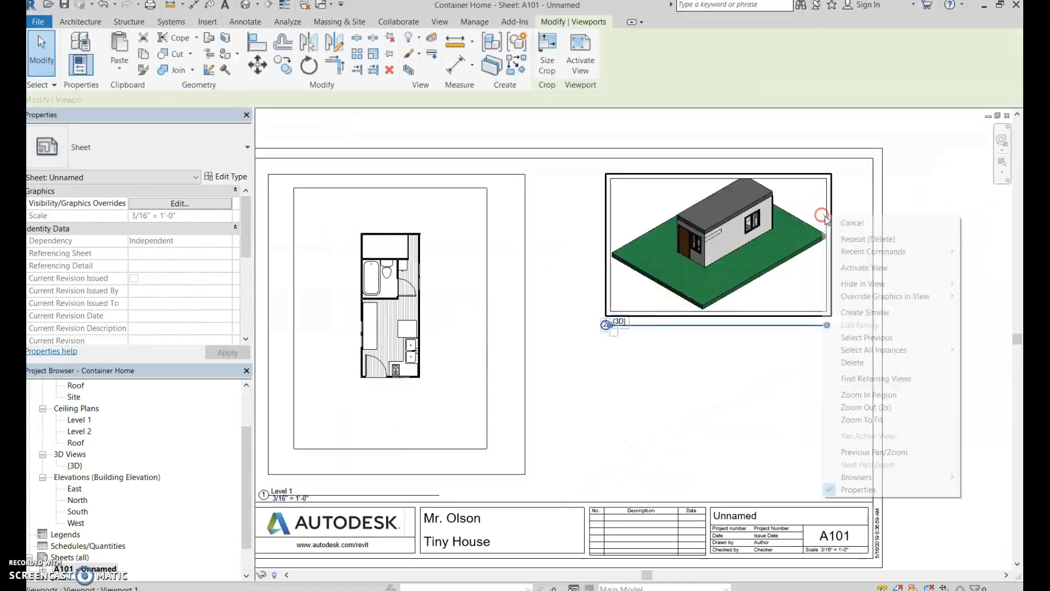
{"action": "left_click", "coordinate": [886, 364]}
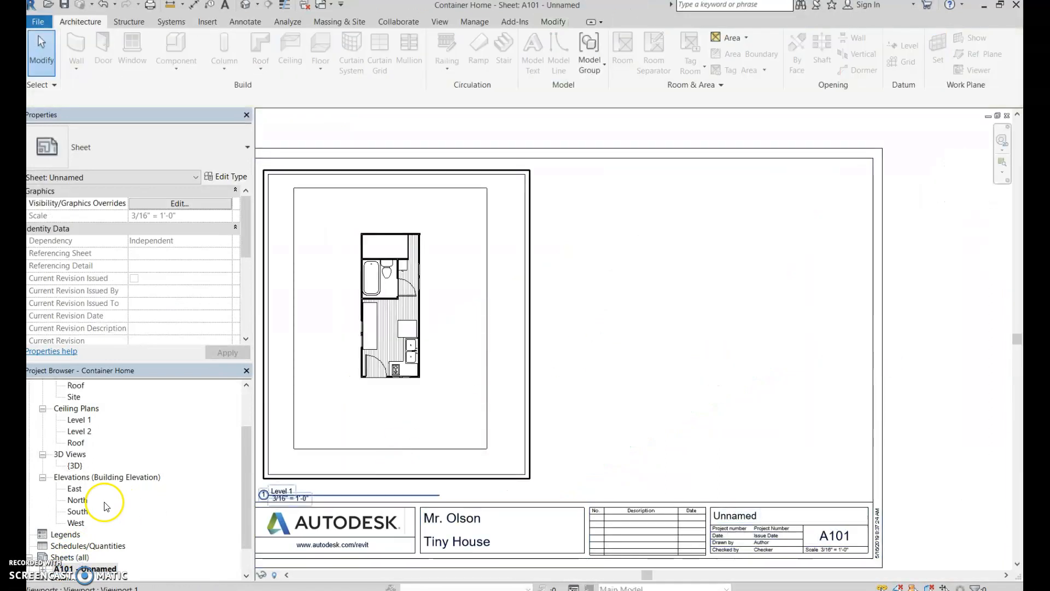
Place the {3D} view with its hidden roof and wall in the sheet's empty upper right area
{"action": "left_click", "coordinate": [75, 465]}
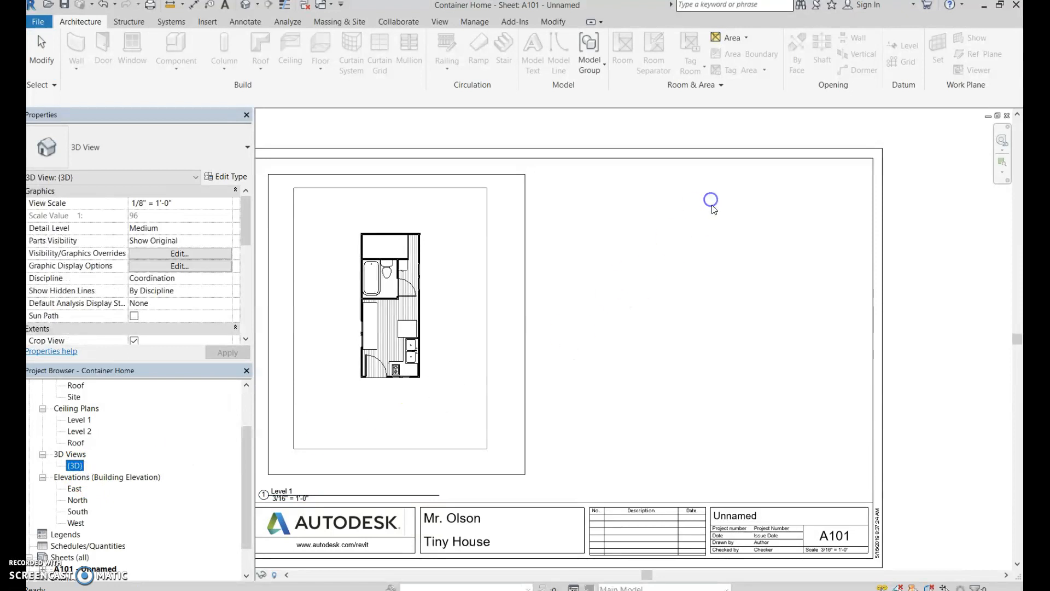
{"action": "left_click_drag", "start_coordinate": [714, 210], "coordinate": [703, 227]}
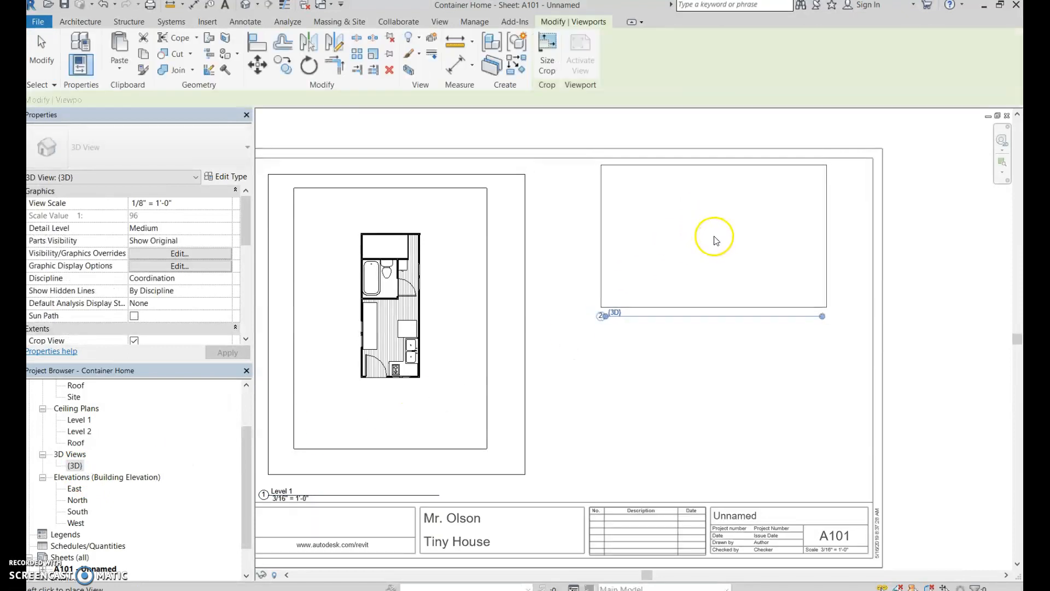
{"action": "left_click", "coordinate": [714, 241]}
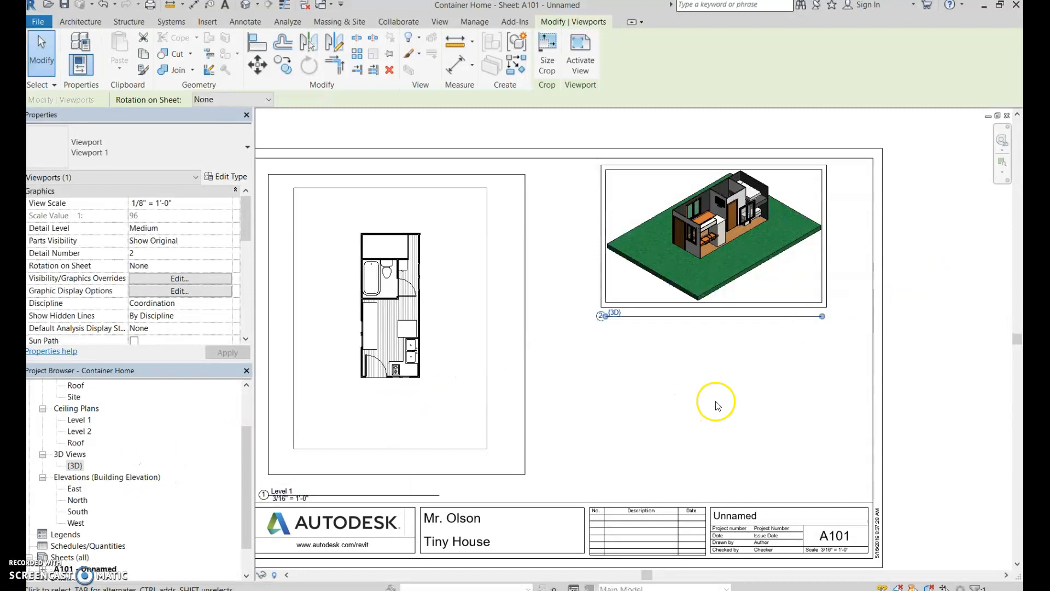
Compare the East and North elevations, and show the crop region in the East elevation
{"action": "double_click", "coordinate": [75, 488]}
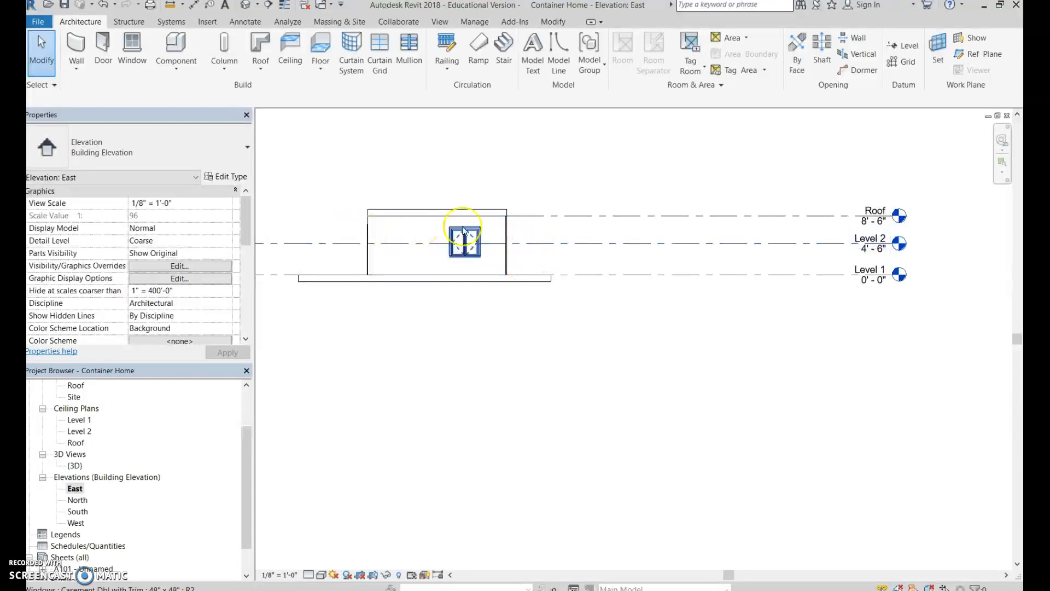
{"action": "double_click", "coordinate": [86, 499]}
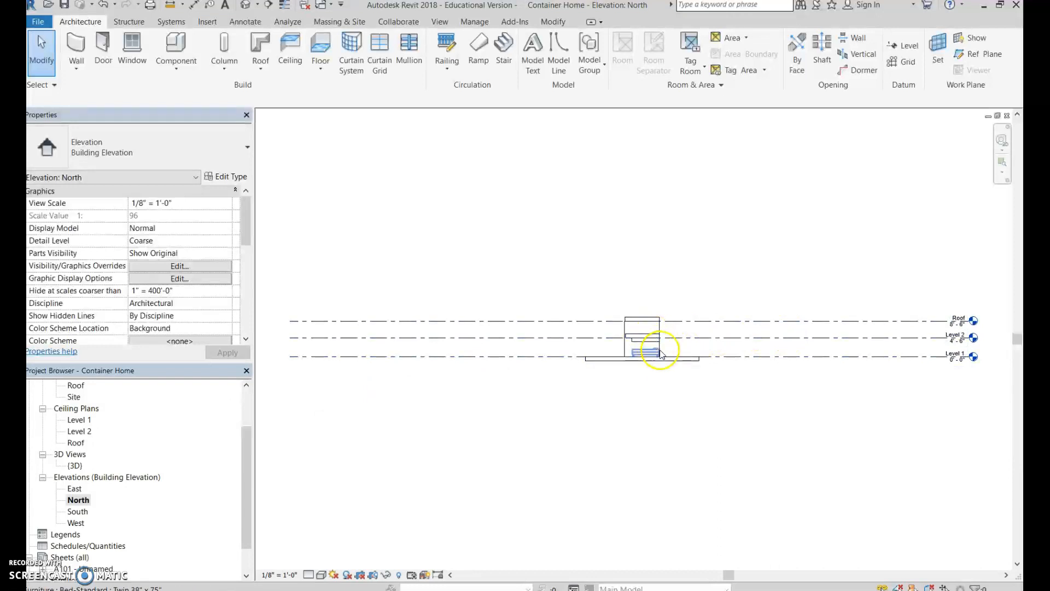
{"action": "double_click", "coordinate": [77, 489]}
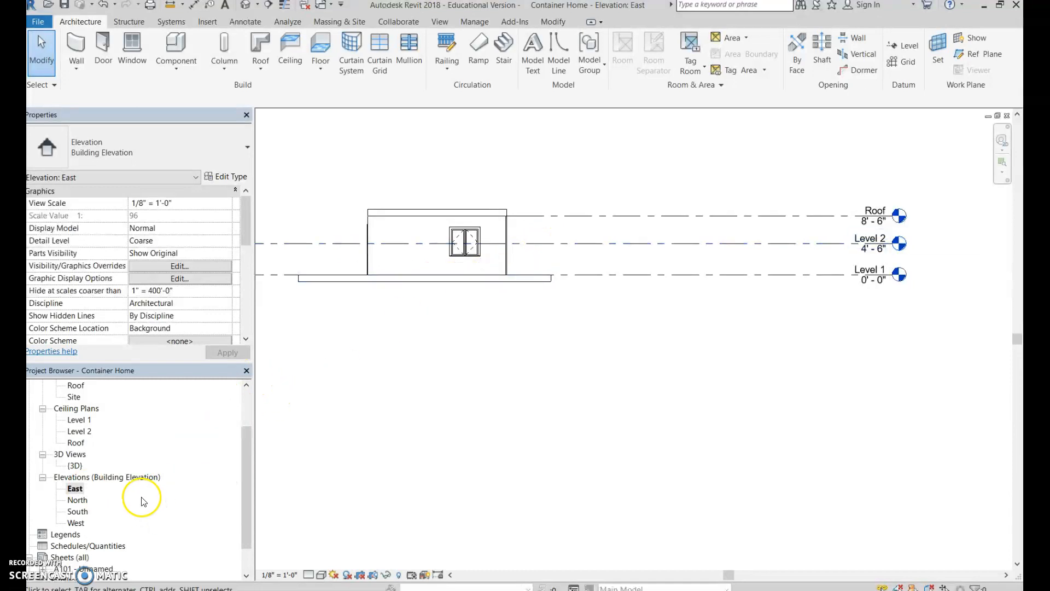
{"action": "scroll", "coordinate": [143, 501], "scroll_direction": "down", "scroll_amount": 1}
{"action": "scroll", "coordinate": [504, 321], "scroll_direction": "up", "scroll_amount": 1}
{"action": "left_click", "coordinate": [377, 577]}
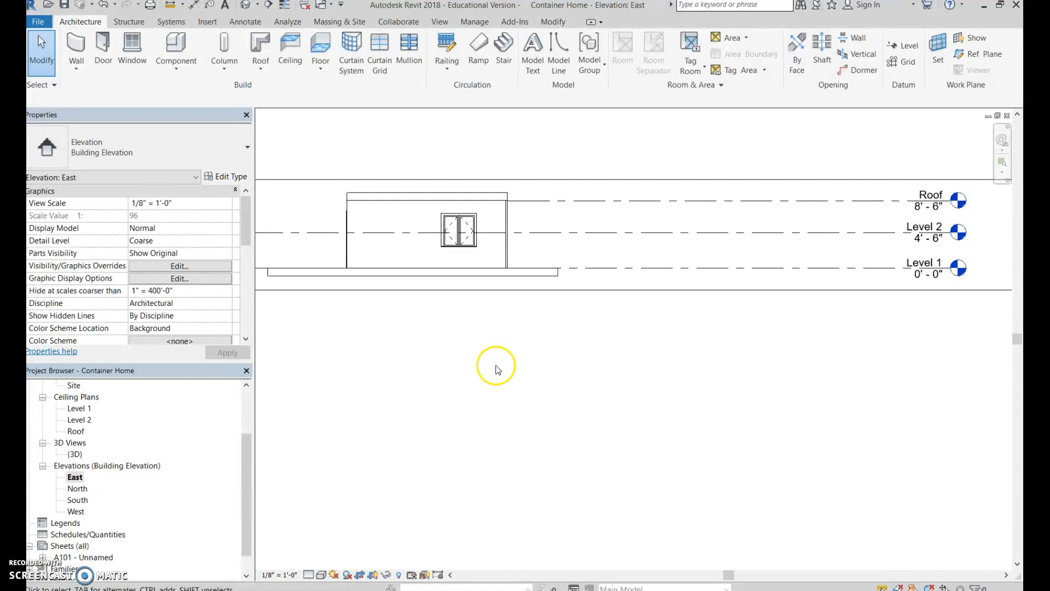
{"action": "scroll", "coordinate": [497, 367], "scroll_direction": "down", "scroll_amount": 3}
{"action": "scroll", "coordinate": [498, 369], "scroll_direction": "down", "scroll_amount": 3}
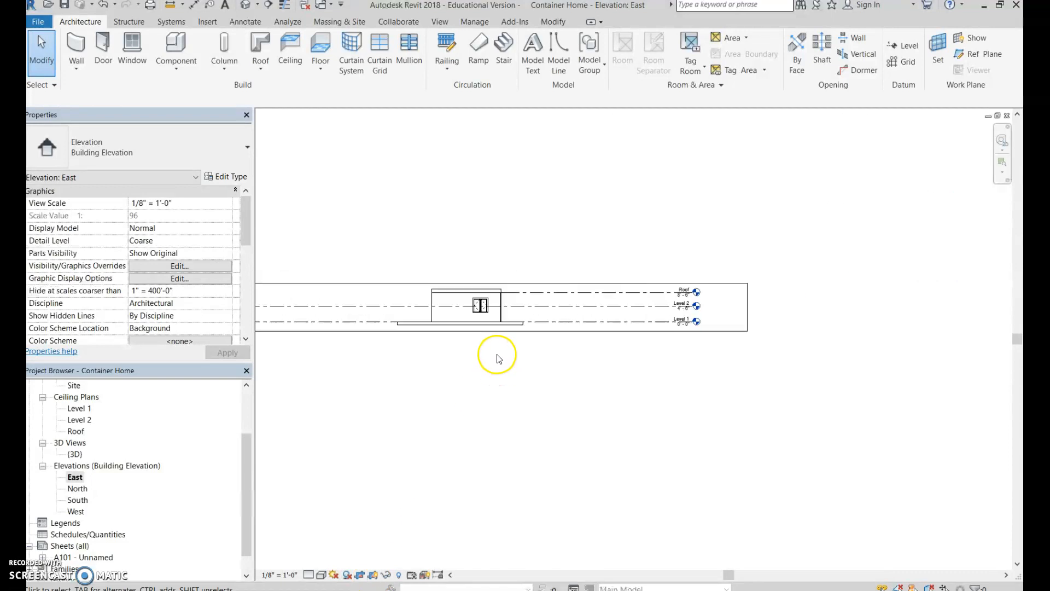
{"action": "middle_click_drag", "start_coordinate": [441, 415], "coordinate": [568, 406]}
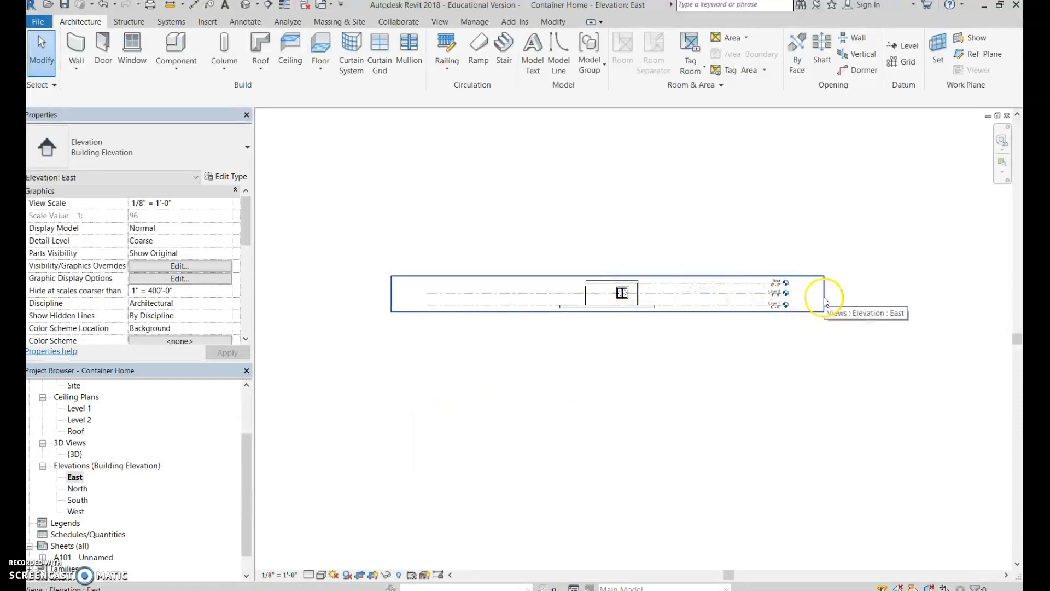
Check the free space on sheet A101, and in the East elevation pull the level heads in close to the building
{"action": "double_click", "coordinate": [71, 558]}
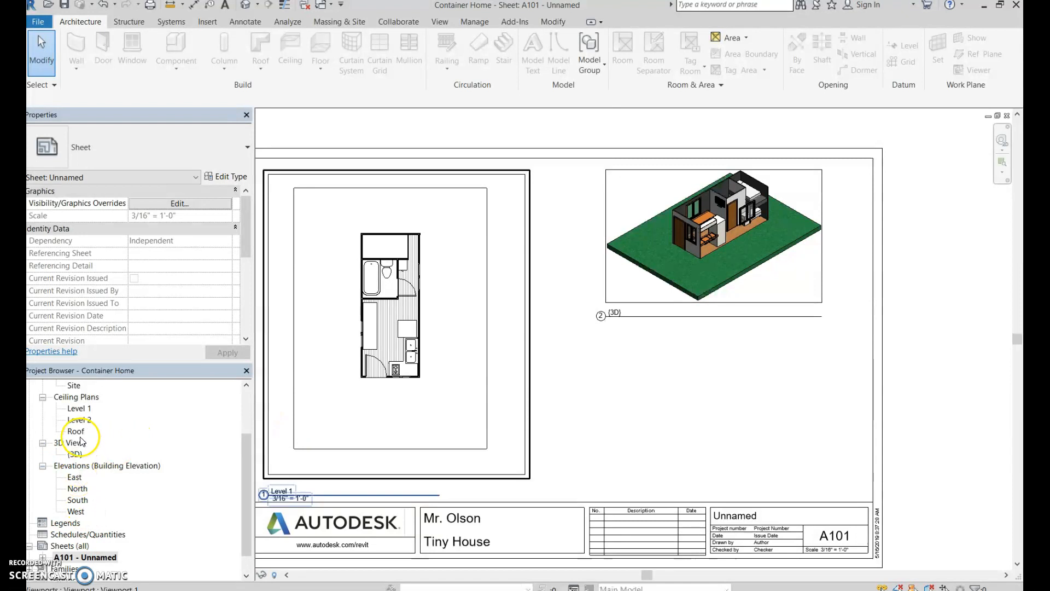
{"action": "double_click", "coordinate": [77, 479]}
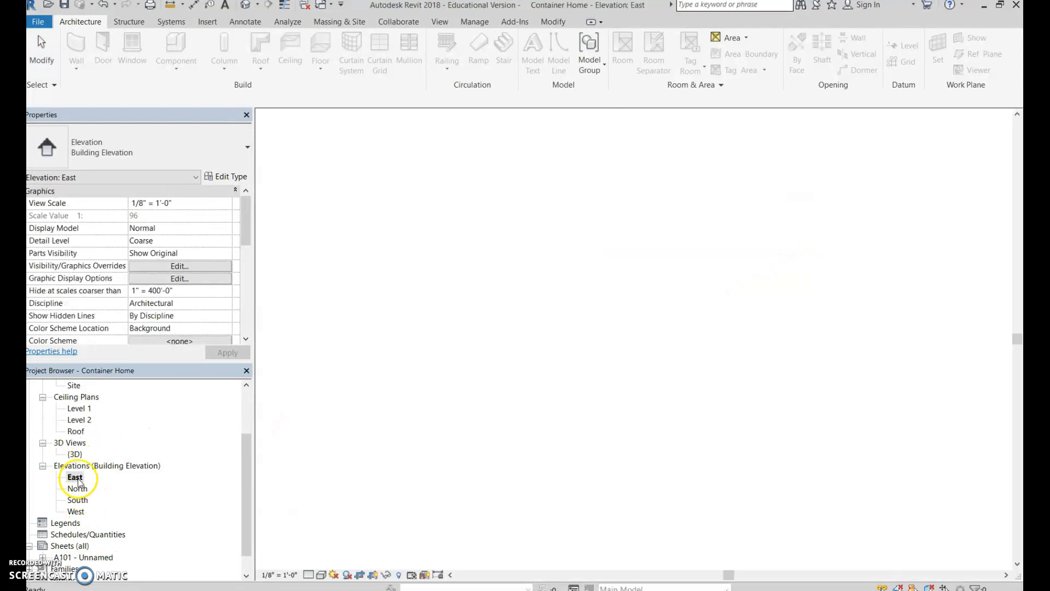
{"action": "scroll", "coordinate": [780, 313], "scroll_direction": "up", "scroll_amount": 2}
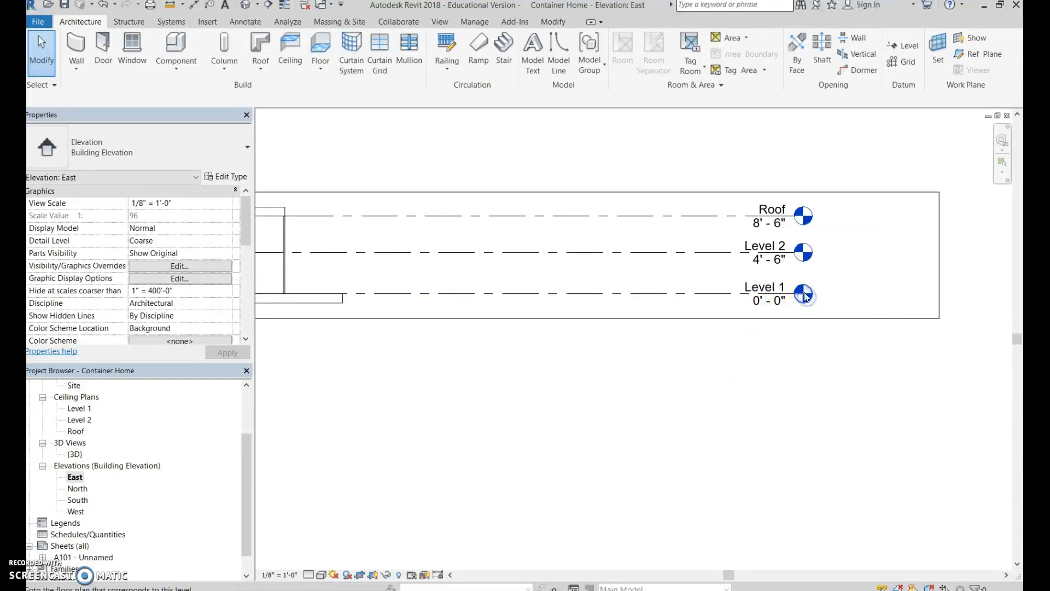
{"action": "left_click", "coordinate": [676, 293]}
{"action": "left_click_drag", "start_coordinate": [776, 289], "coordinate": [429, 286]}
{"action": "scroll", "coordinate": [427, 419], "scroll_direction": "up", "scroll_amount": 1}
{"action": "middle_click_drag", "start_coordinate": [427, 418], "coordinate": [1020, 501]}
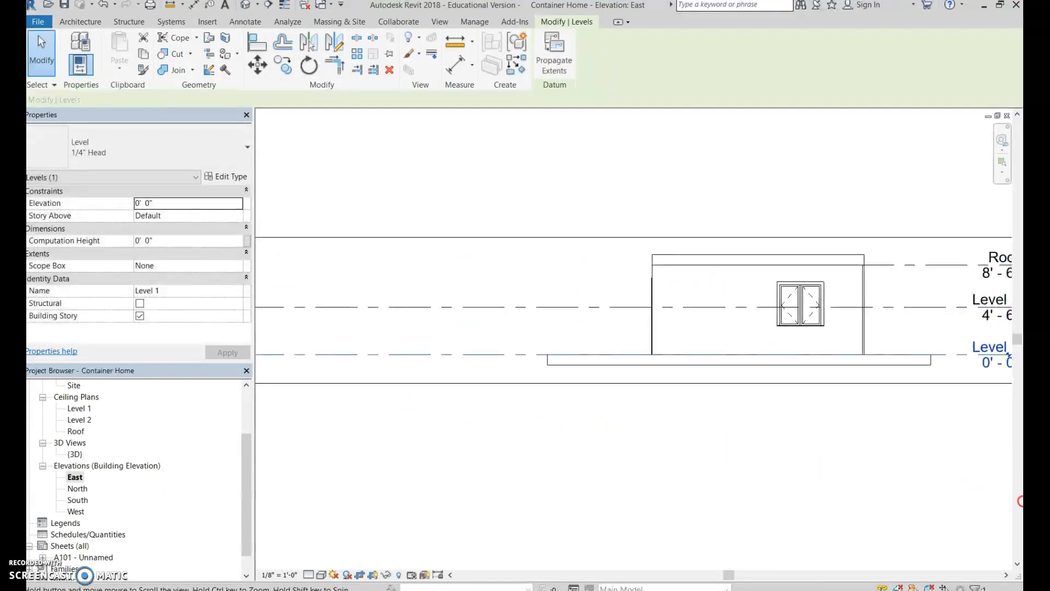
Shorten the opposite, headless ends of the level lines so they stop just beyond the ground slab
{"action": "scroll", "coordinate": [762, 465], "scroll_direction": "down", "scroll_amount": 5}
{"action": "scroll", "coordinate": [433, 401], "scroll_direction": "up", "scroll_amount": 2}
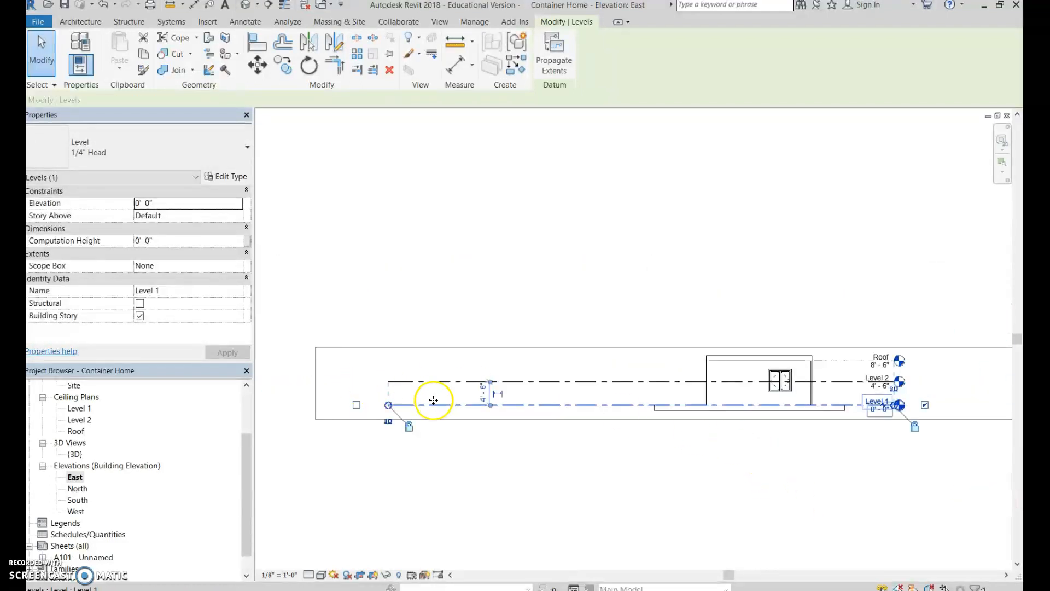
{"action": "left_click_drag", "start_coordinate": [390, 407], "coordinate": [624, 416]}
{"action": "scroll", "coordinate": [698, 464], "scroll_direction": "up", "scroll_amount": 2}
{"action": "left_click", "coordinate": [764, 490]}
{"action": "scroll", "coordinate": [781, 495], "scroll_direction": "down", "scroll_amount": 5}
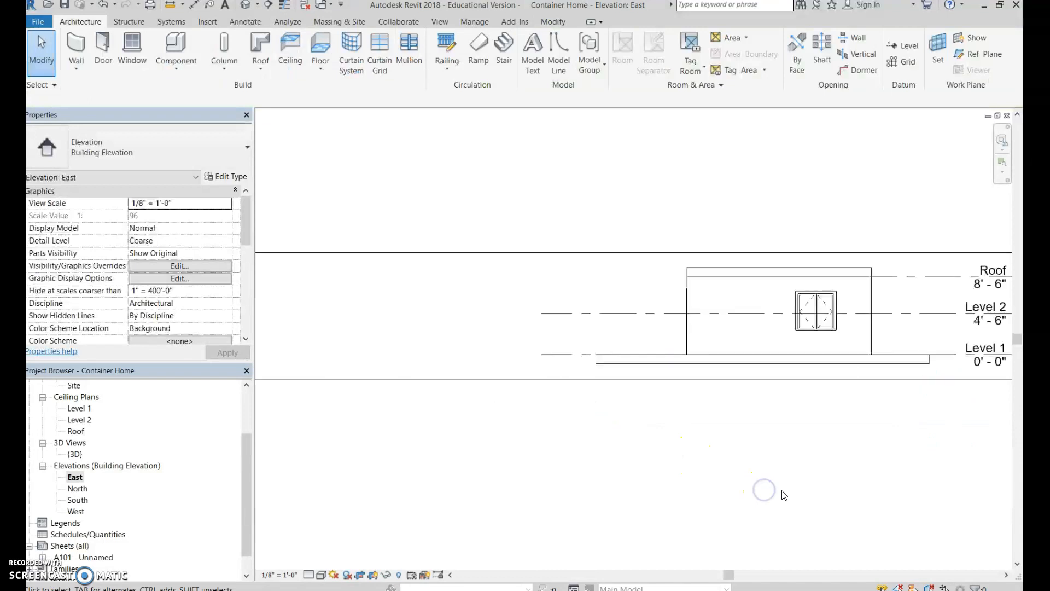
Narrow the East elevation's crop region on both sides to fit closely around the building and level heads
{"action": "middle_click_drag", "start_coordinate": [789, 478], "coordinate": [693, 436]}
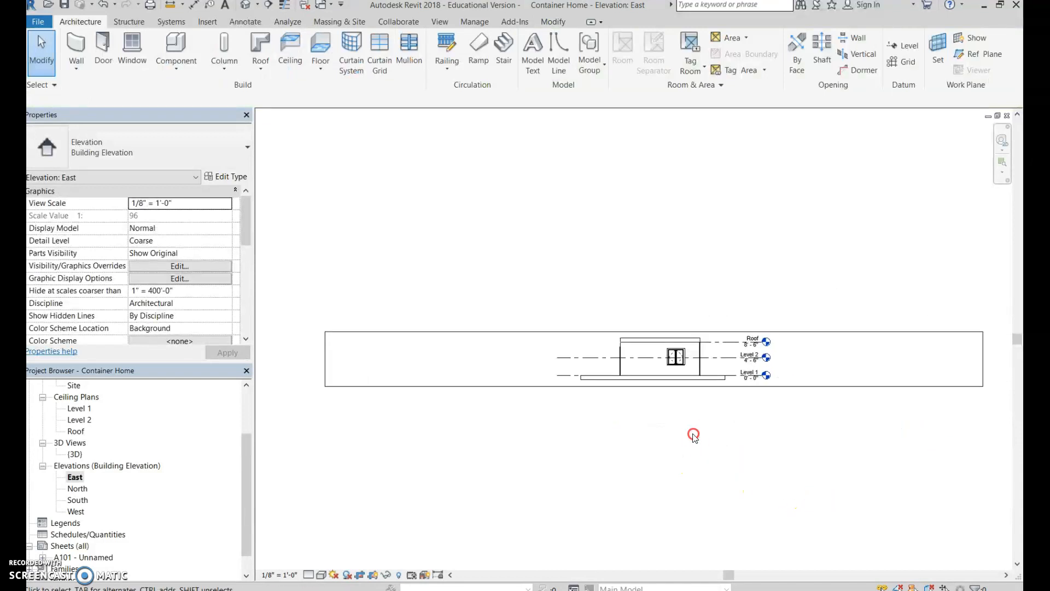
{"action": "left_click", "coordinate": [325, 359]}
{"action": "left_click_drag", "start_coordinate": [326, 358], "coordinate": [548, 364]}
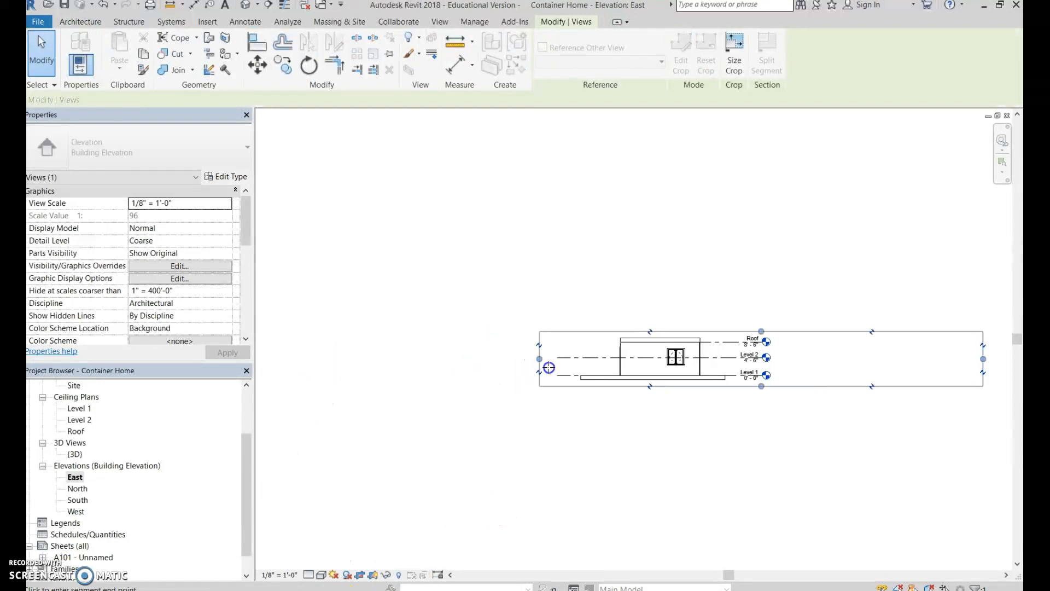
{"action": "left_click", "coordinate": [983, 360]}
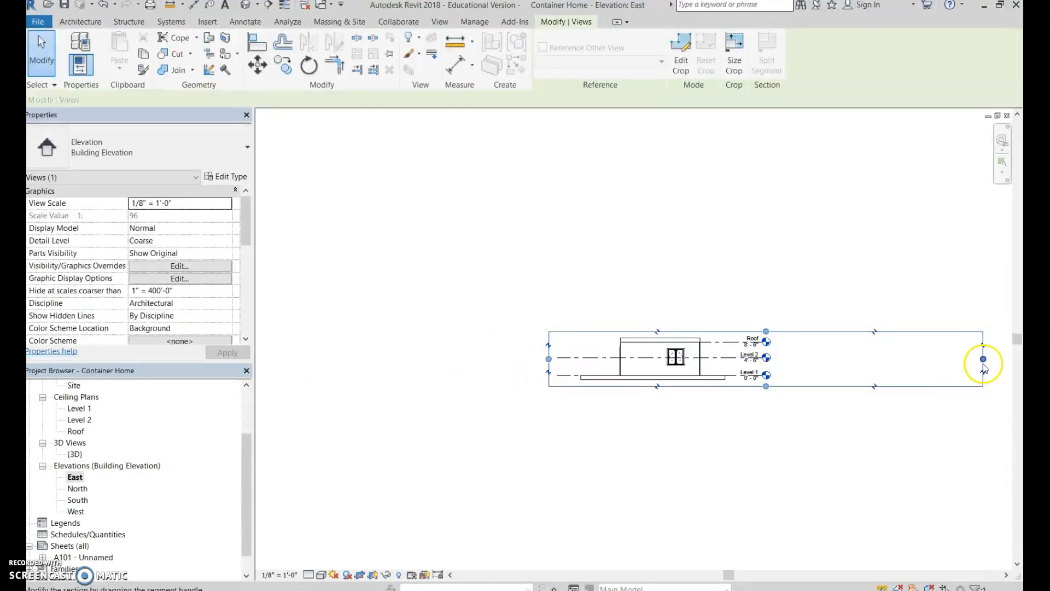
{"action": "left_click", "coordinate": [782, 358]}
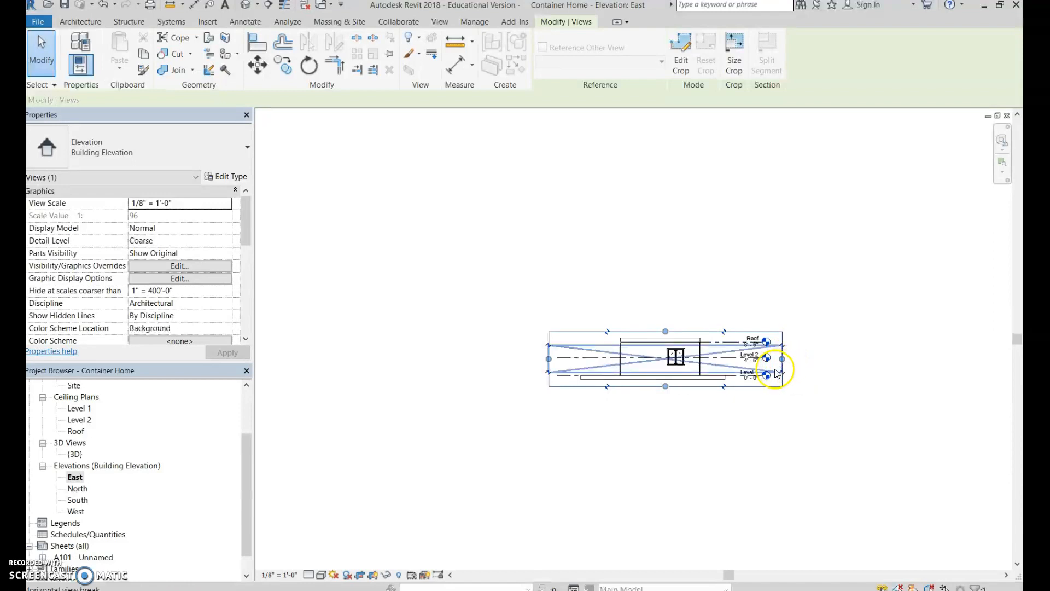
{"action": "left_click", "coordinate": [741, 391]}
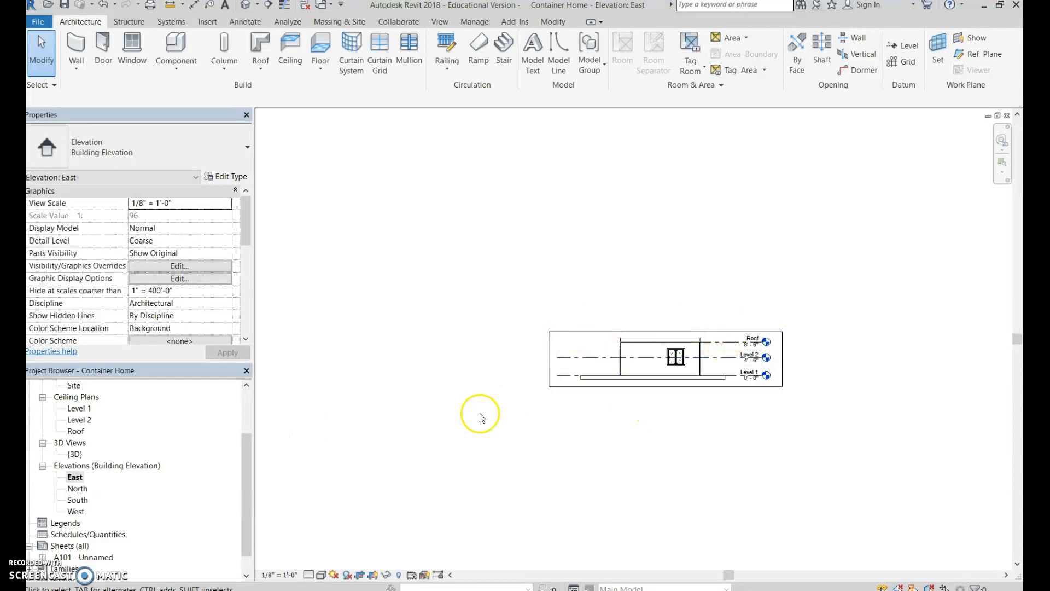
Place the East elevation on sheet A101 in the free space below the 3D view
{"action": "double_click", "coordinate": [69, 558]}
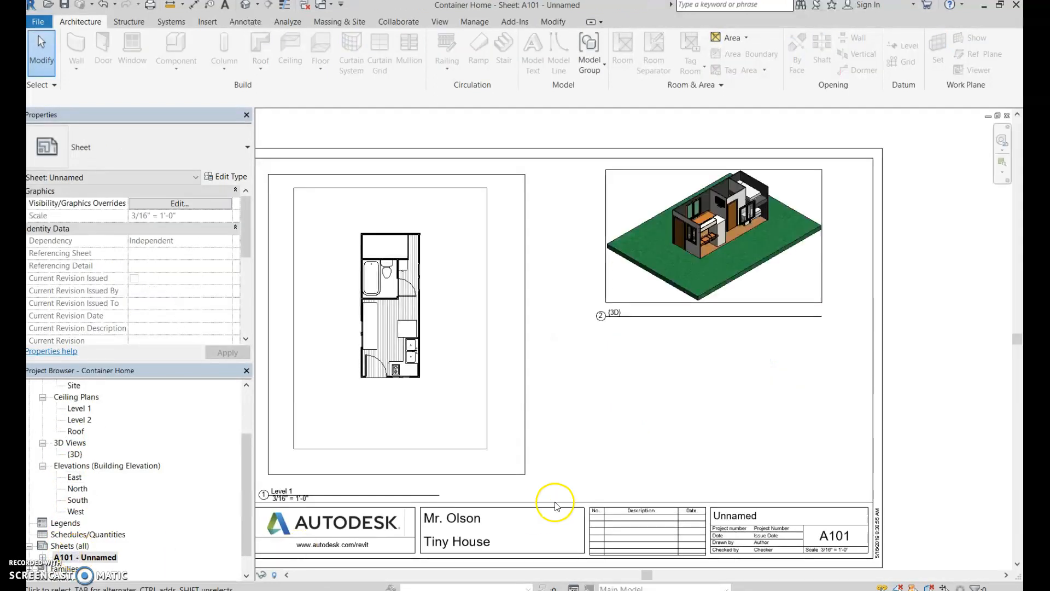
{"action": "left_click", "coordinate": [74, 478]}
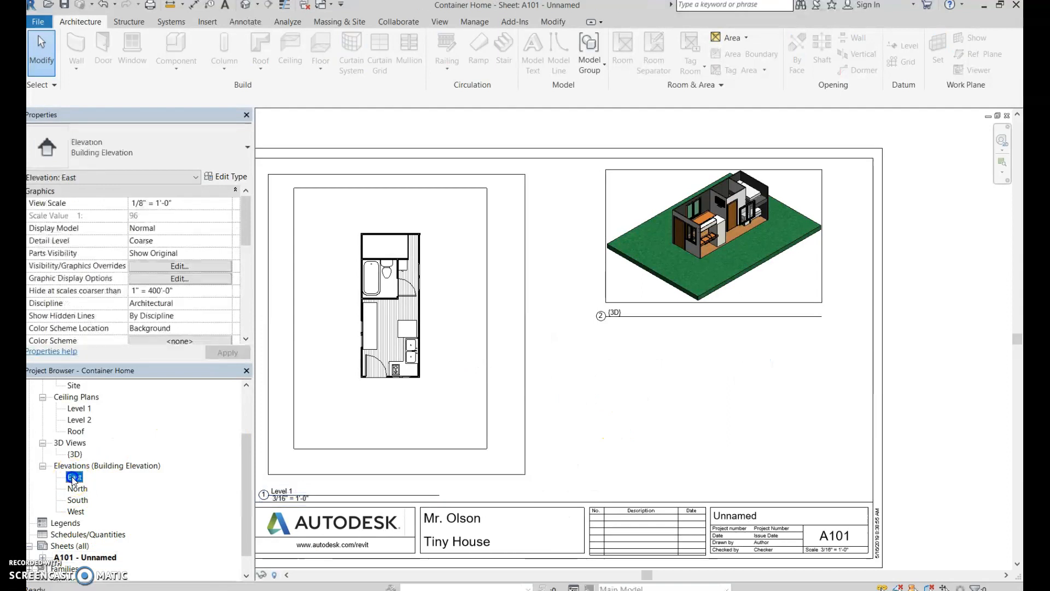
{"action": "left_click_drag", "start_coordinate": [688, 412], "coordinate": [691, 413]}
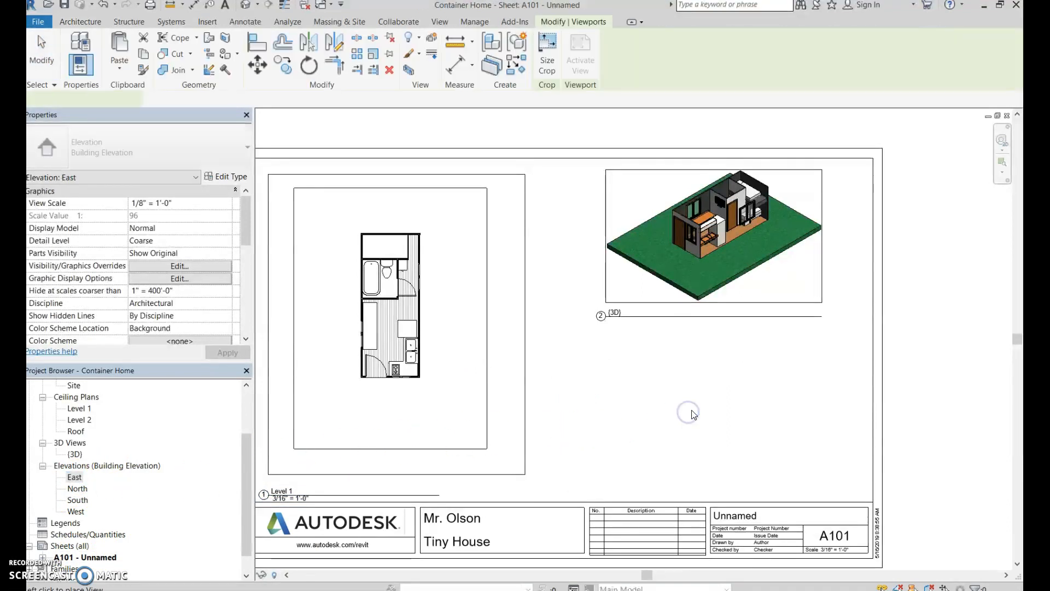
{"action": "left_click", "coordinate": [714, 410]}
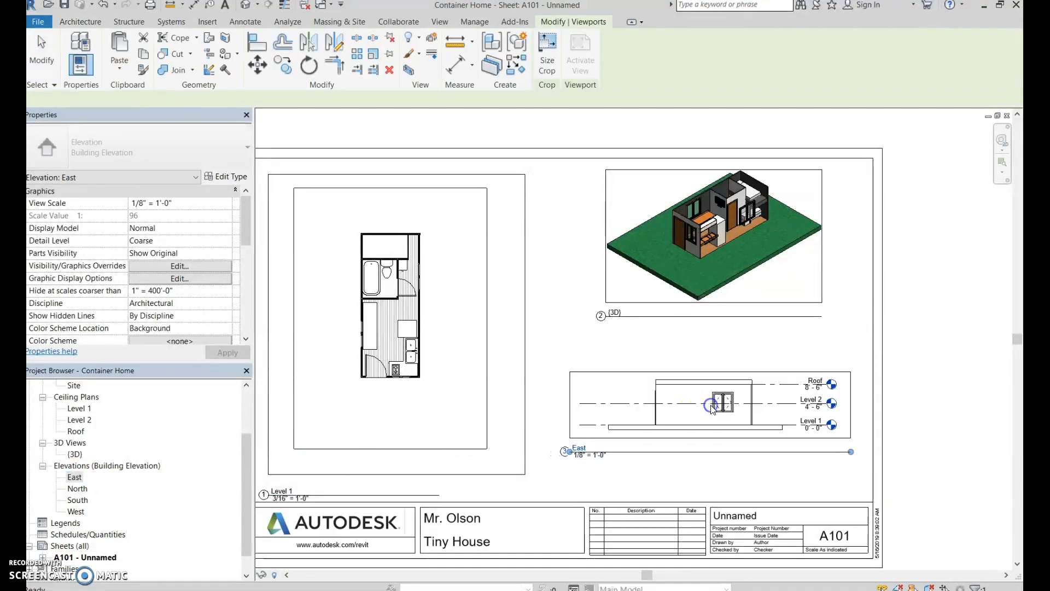
{"action": "left_click", "coordinate": [984, 395]}
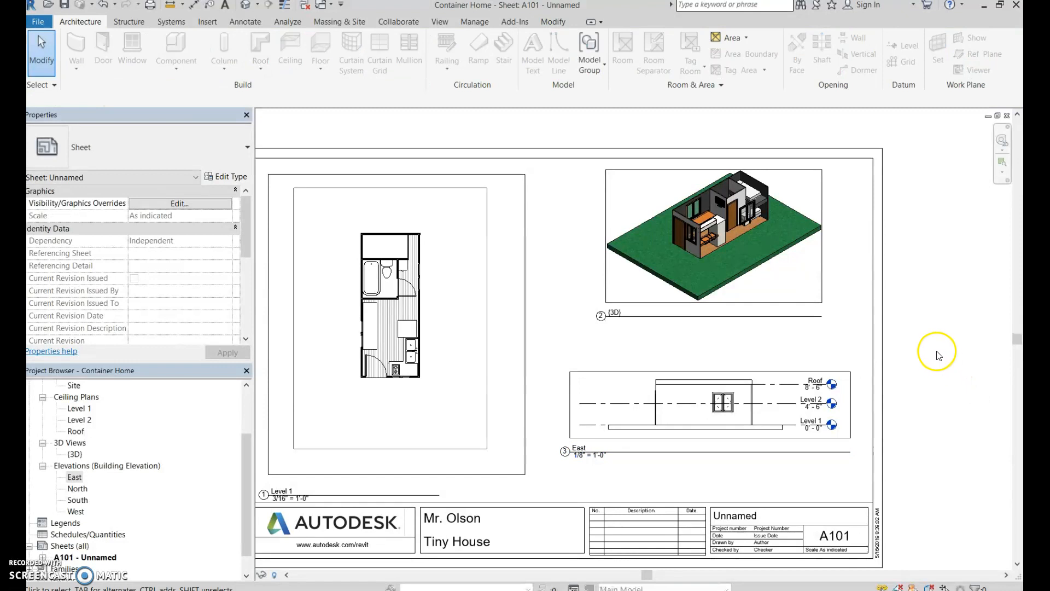
Inspect the 3D view and the East elevation up close on sheet A101, and return to the whole sheet
{"action": "left_click", "coordinate": [739, 408]}
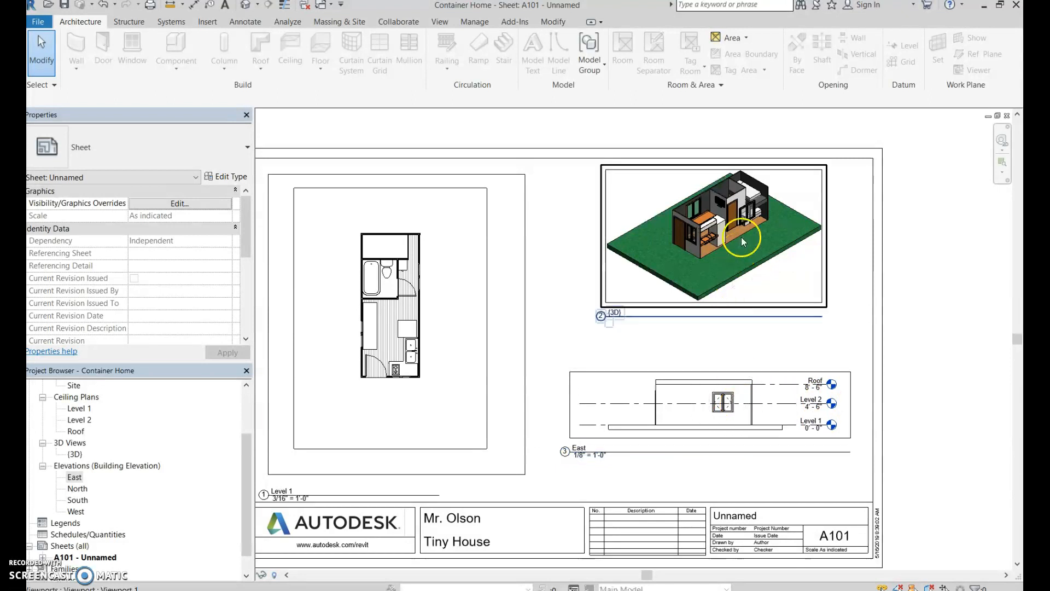
{"action": "scroll", "coordinate": [763, 199], "scroll_direction": "down", "scroll_amount": 2}
{"action": "scroll", "coordinate": [764, 199], "scroll_direction": "up", "scroll_amount": 6}
{"action": "scroll", "coordinate": [764, 199], "scroll_direction": "up", "scroll_amount": 3}
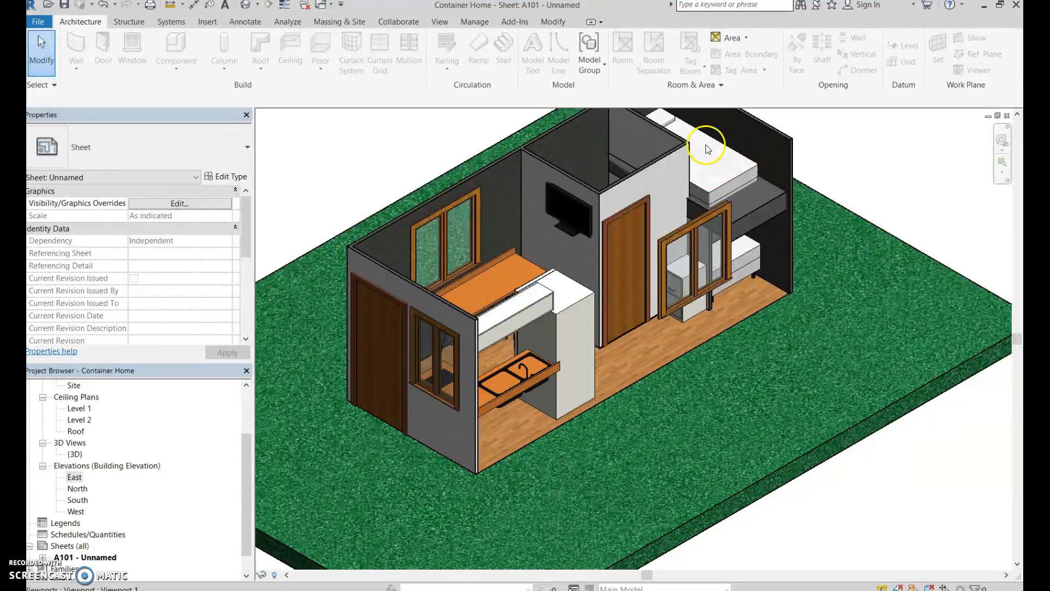
{"action": "scroll", "coordinate": [664, 383], "scroll_direction": "down", "scroll_amount": 3}
{"action": "scroll", "coordinate": [897, 544], "scroll_direction": "down", "scroll_amount": 2}
{"action": "middle_click_drag", "start_coordinate": [914, 523], "coordinate": [933, 182]}
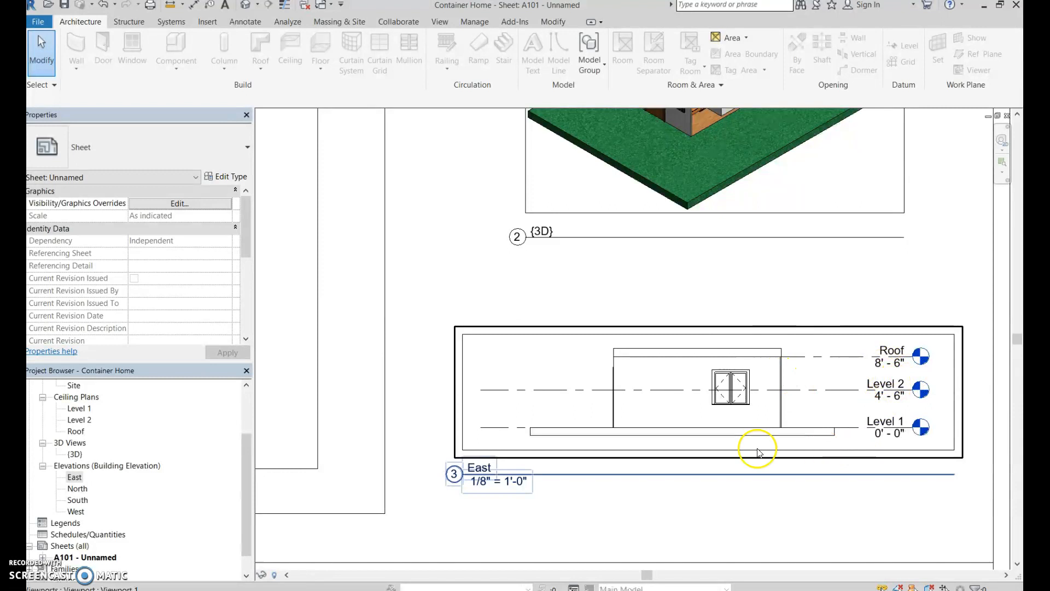
{"action": "scroll", "coordinate": [450, 375], "scroll_direction": "down", "scroll_amount": 5}
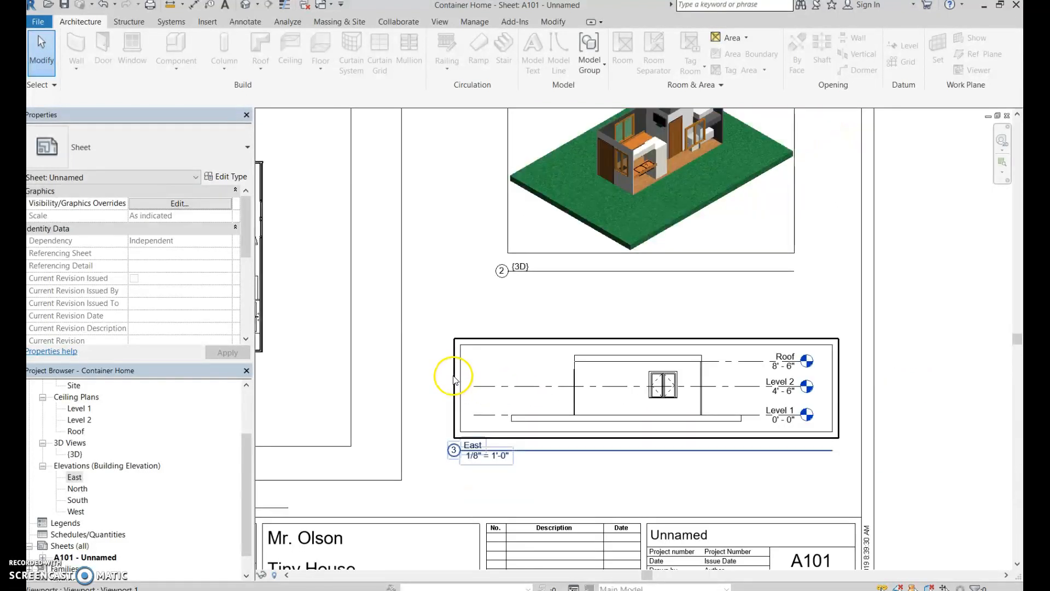
{"action": "middle_click_drag", "start_coordinate": [441, 346], "coordinate": [601, 357]}
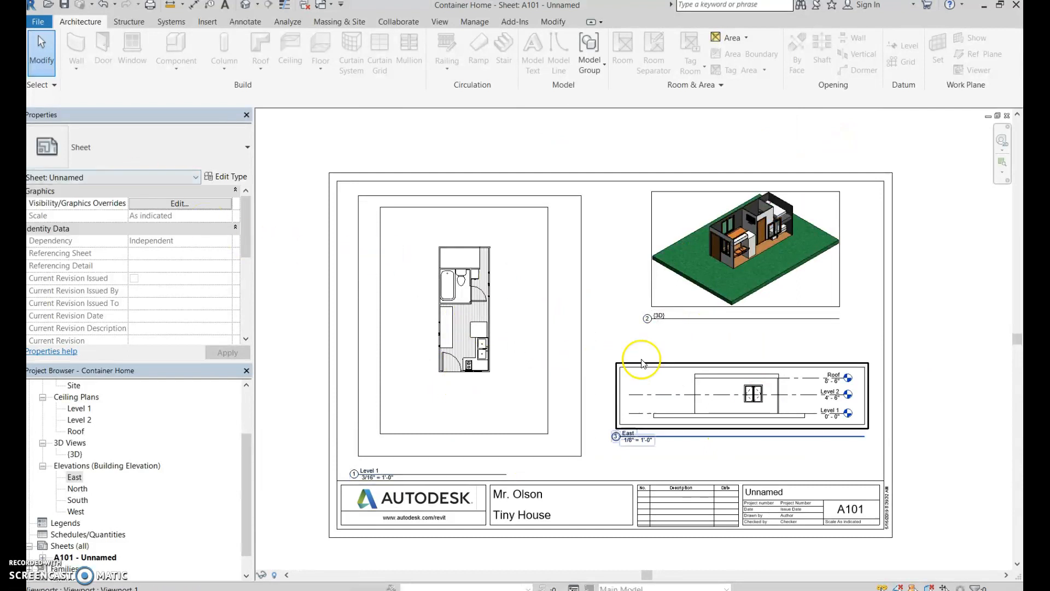
Review the available view scales for the East elevation viewport, keeping 1/8" = 1'-0"
{"action": "left_click", "coordinate": [656, 368]}
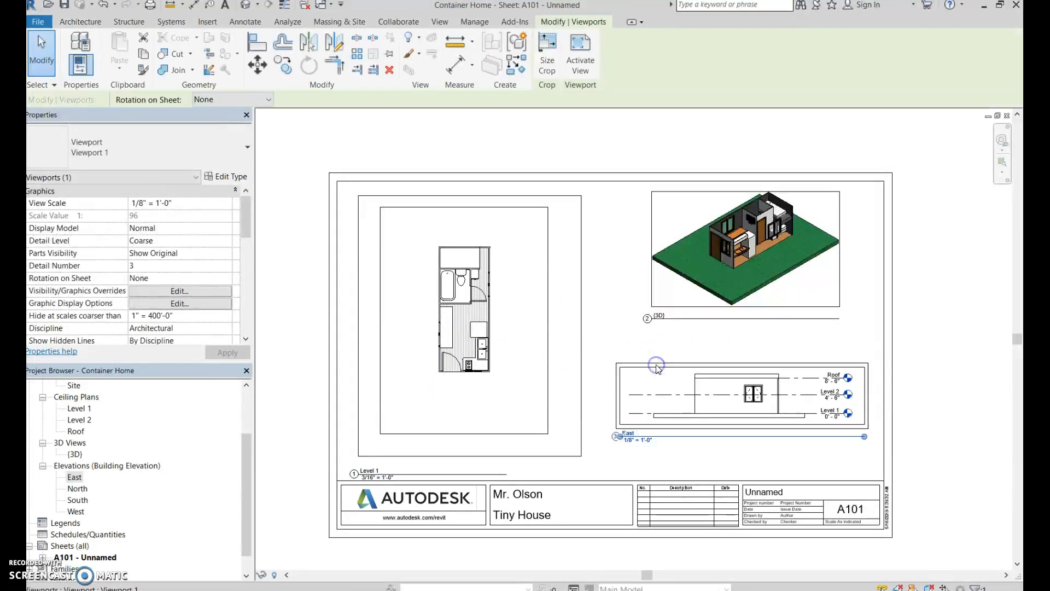
{"action": "left_click", "coordinate": [169, 204]}
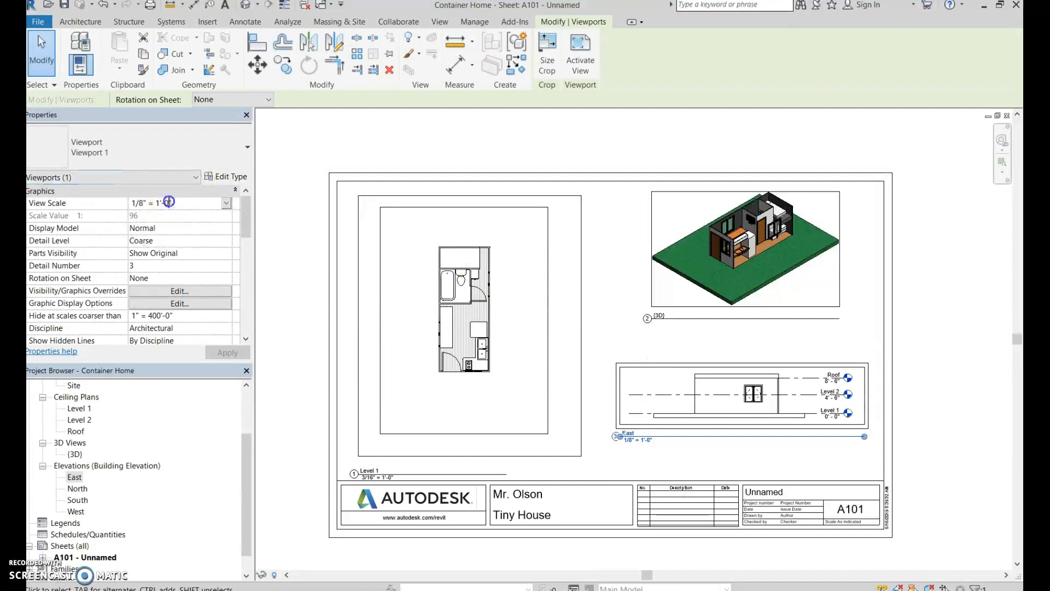
{"action": "left_click", "coordinate": [227, 204]}
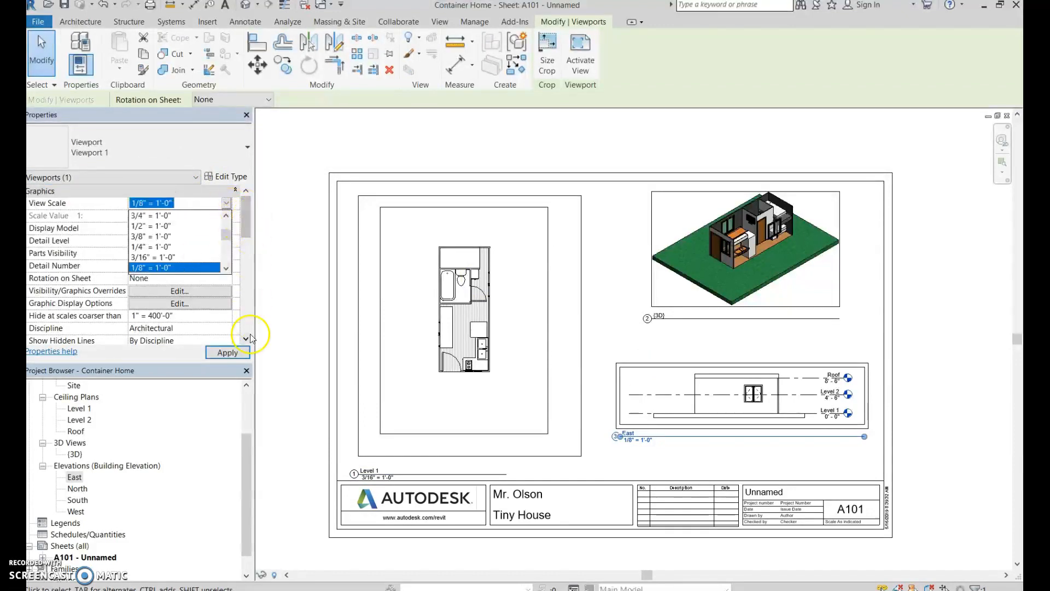
{"action": "left_click", "coordinate": [227, 352]}
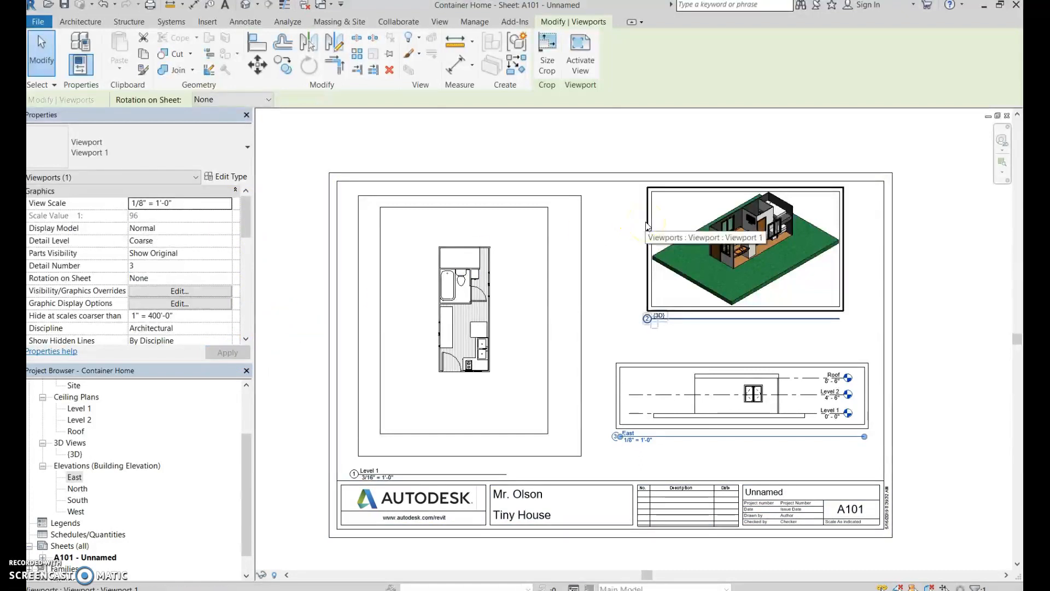
{"action": "left_click", "coordinate": [875, 244]}
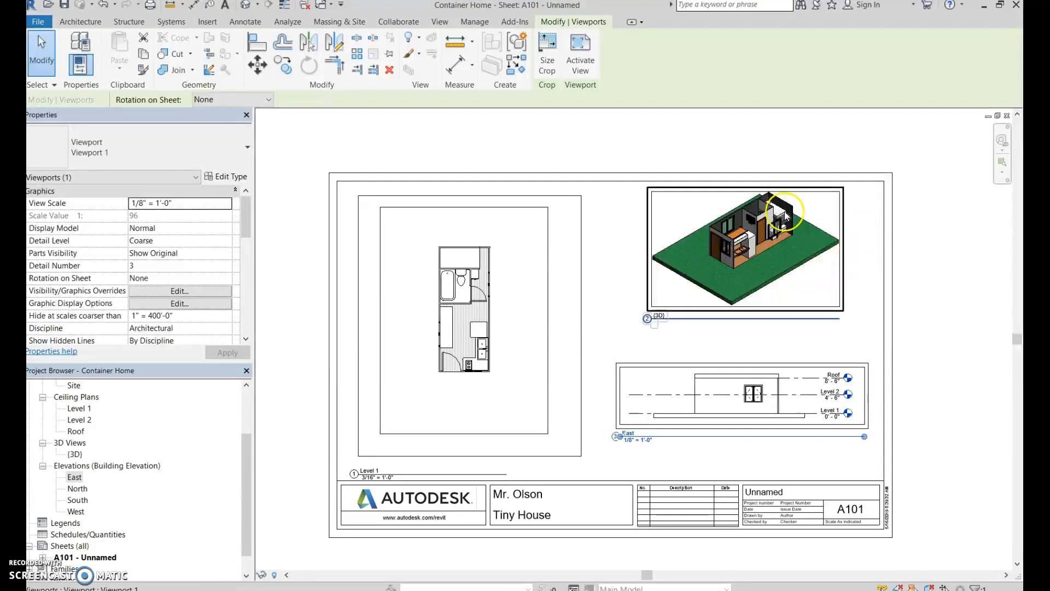
Start printing the sheet with Microsoft Print to PDF as the printer
{"action": "left_click", "coordinate": [38, 22]}
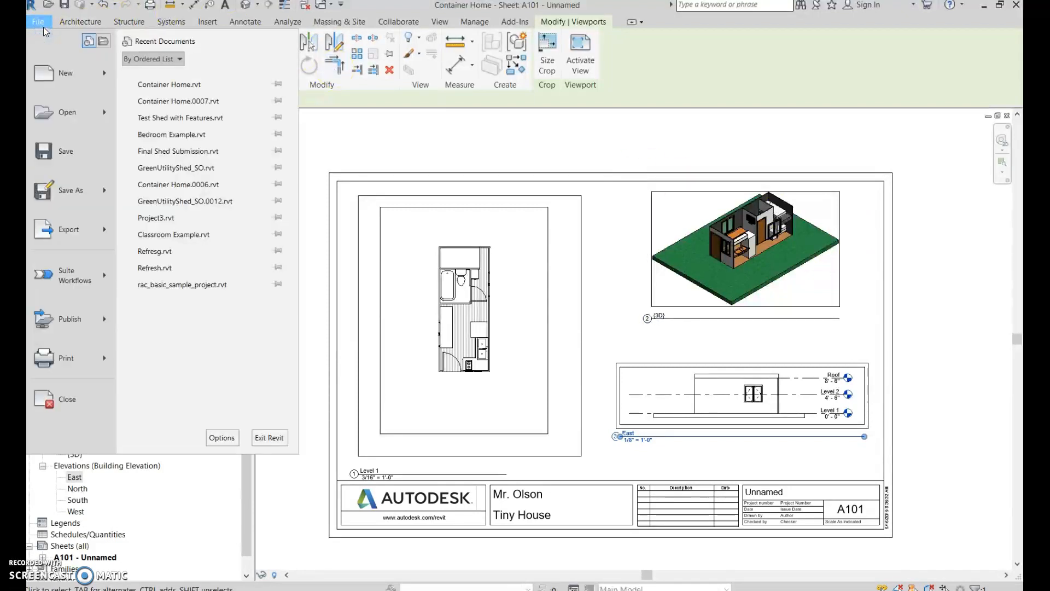
{"action": "left_click", "coordinate": [51, 359]}
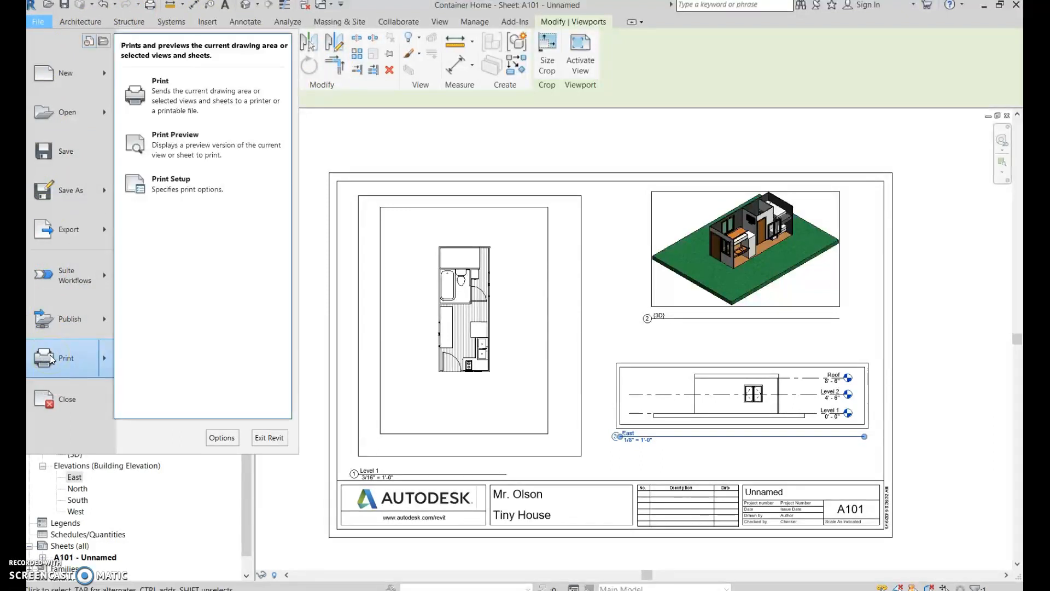
{"action": "left_click", "coordinate": [50, 356]}
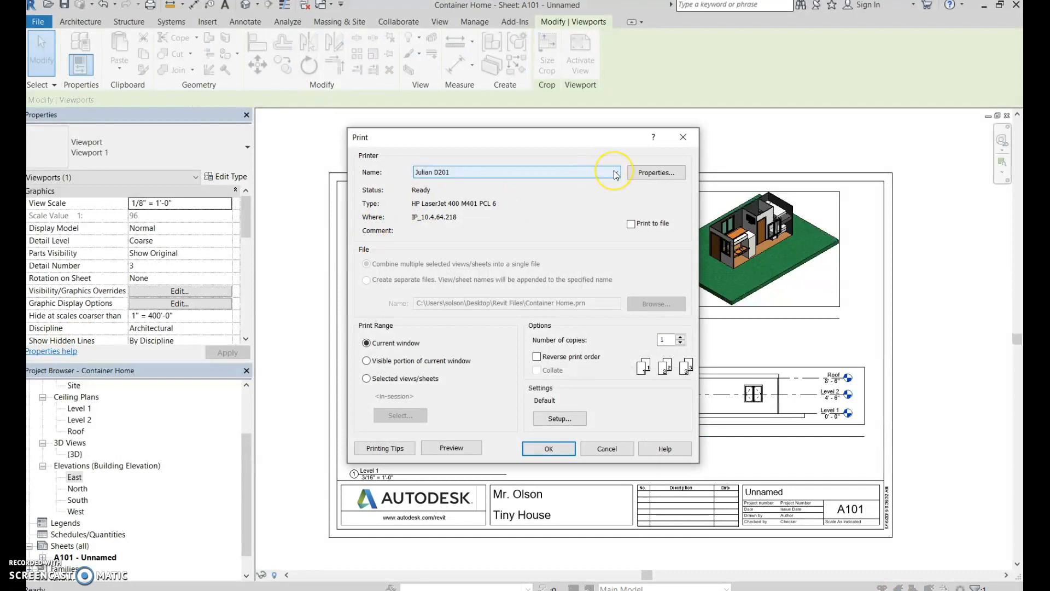
{"action": "left_click", "coordinate": [616, 173]}
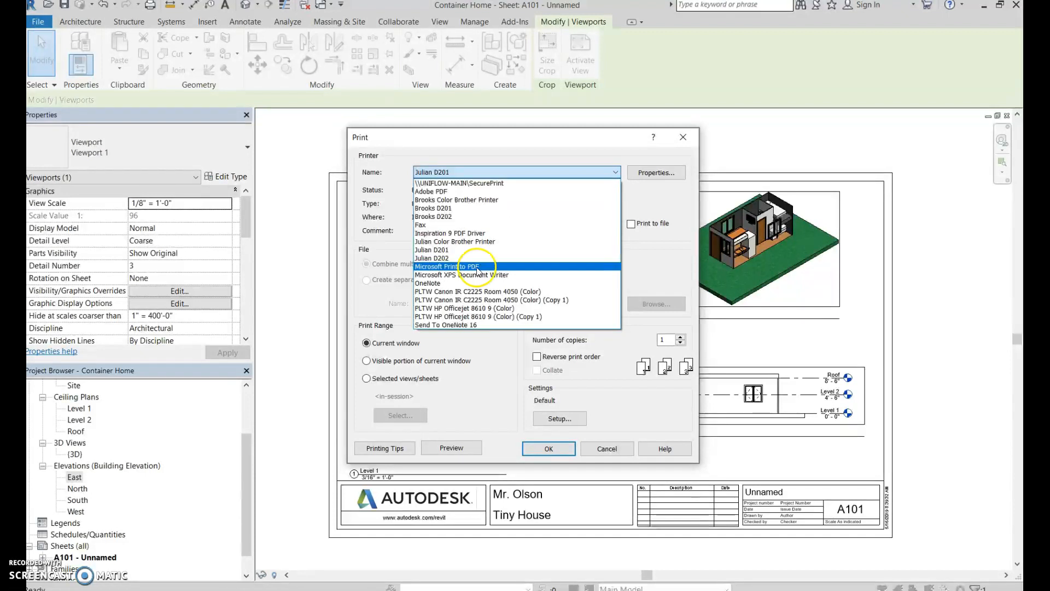
{"action": "left_click", "coordinate": [473, 260]}
{"action": "left_click", "coordinate": [459, 268]}
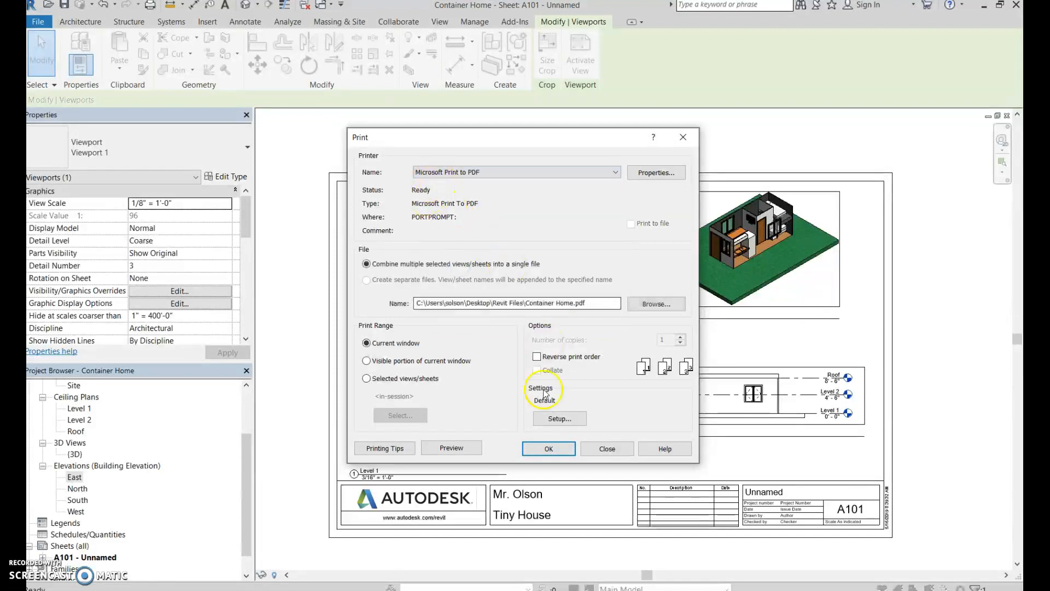
Send the current window to print with Temporary Hide/Isolate mode left on, and accept raster printing
{"action": "left_click", "coordinate": [548, 449]}
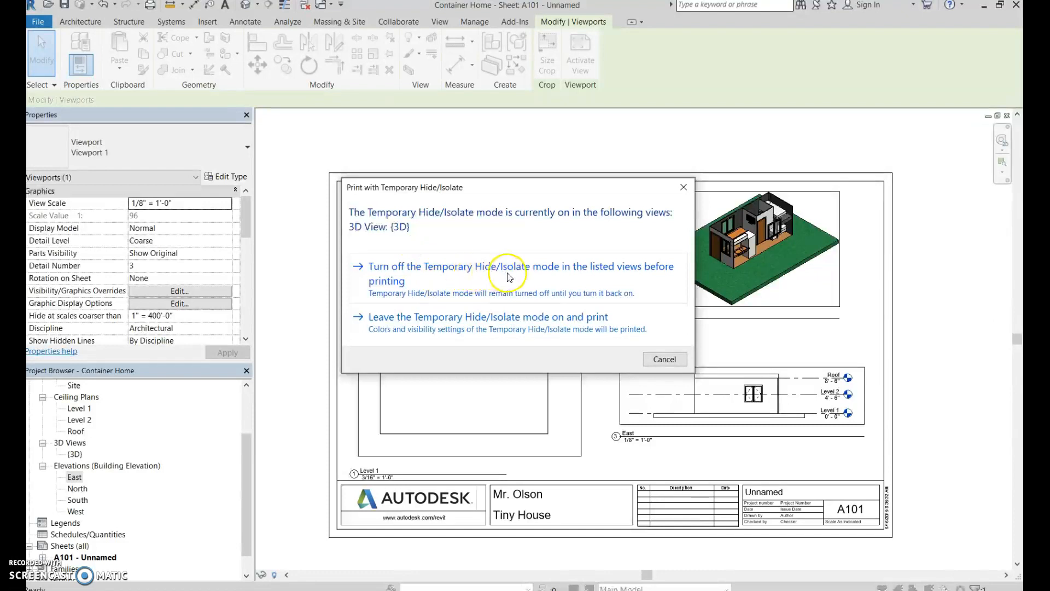
{"action": "left_click", "coordinate": [533, 325]}
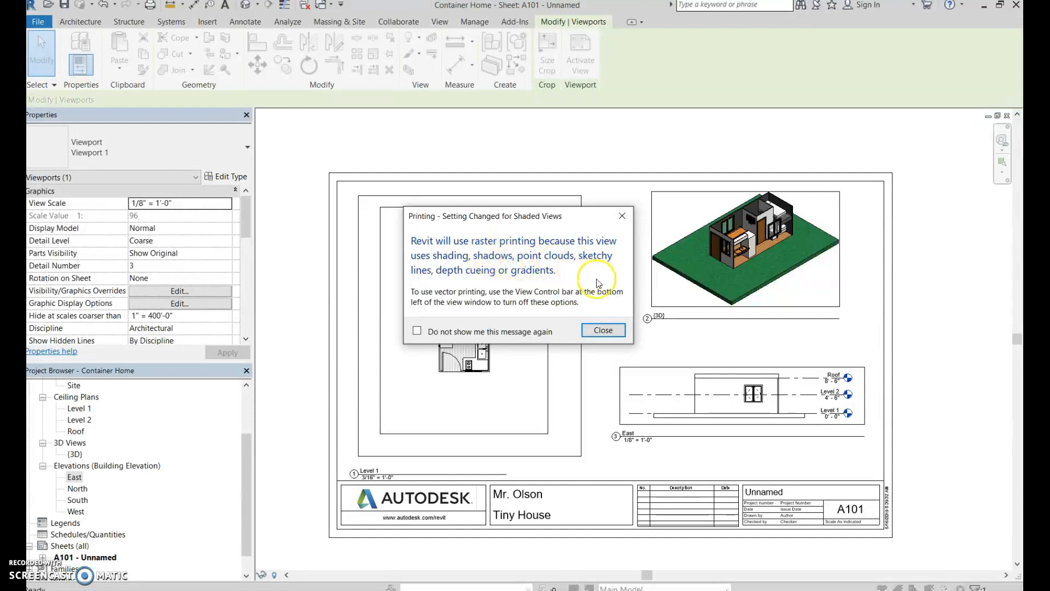
{"action": "left_click", "coordinate": [601, 330]}
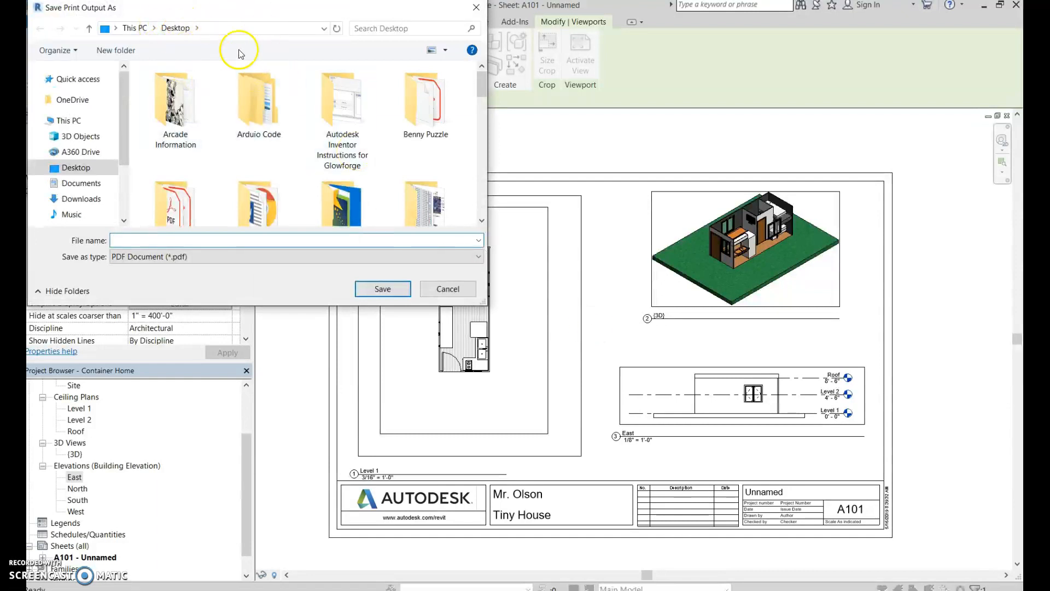
Choose the Revit Files folder on the H: network drive as the PDF's save location
{"action": "left_click_drag", "start_coordinate": [122, 126], "coordinate": [132, 195]}
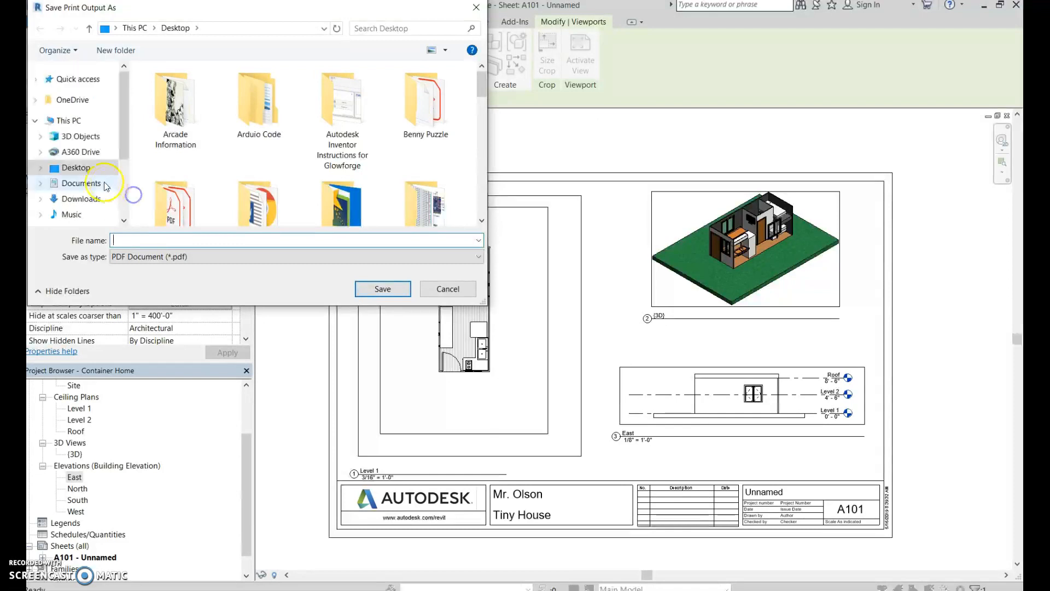
{"action": "scroll", "coordinate": [109, 183], "scroll_direction": "down", "scroll_amount": 3}
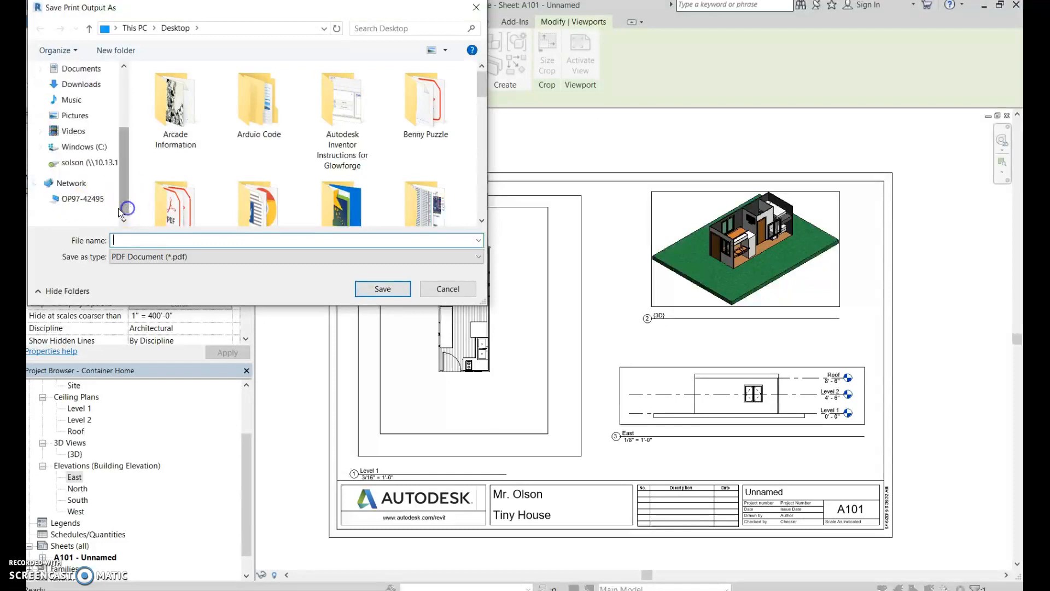
{"action": "left_click", "coordinate": [98, 166]}
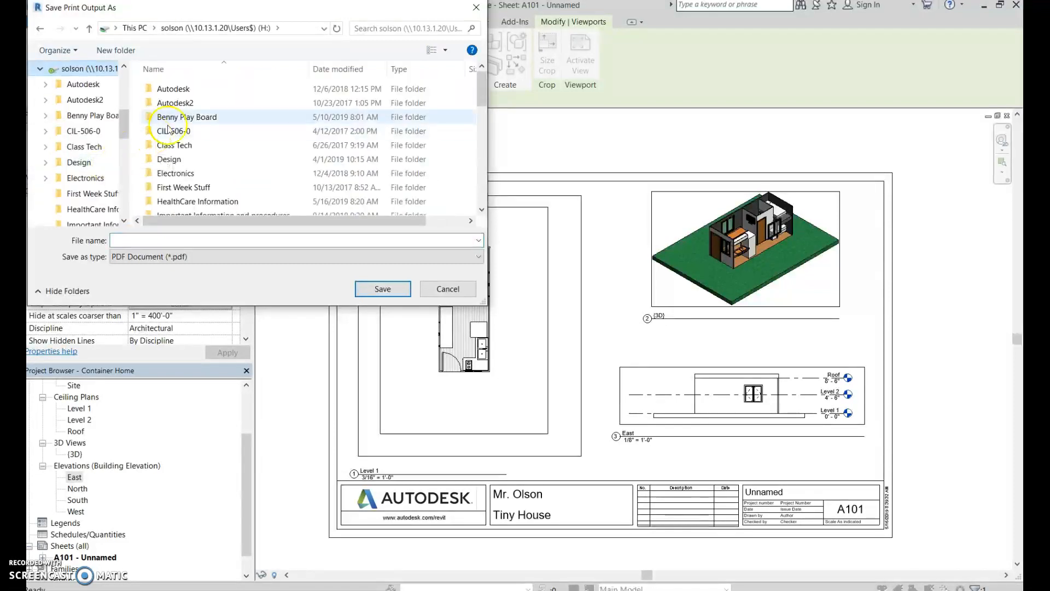
{"action": "scroll", "coordinate": [310, 117], "scroll_direction": "down", "scroll_amount": 5}
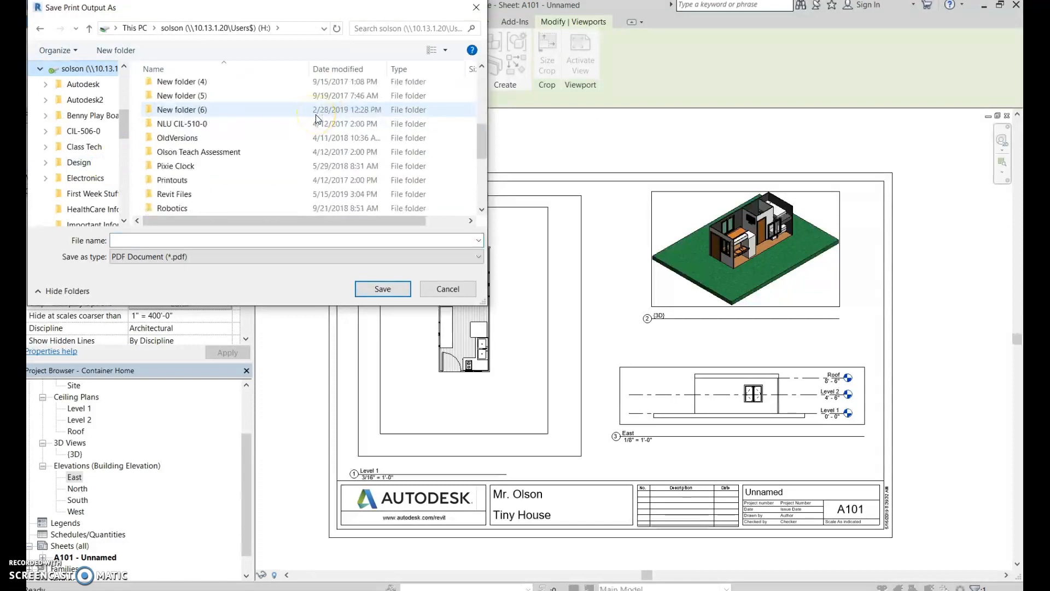
{"action": "scroll", "coordinate": [312, 113], "scroll_direction": "up", "scroll_amount": 5}
{"action": "scroll", "coordinate": [312, 113], "scroll_direction": "down", "scroll_amount": 6}
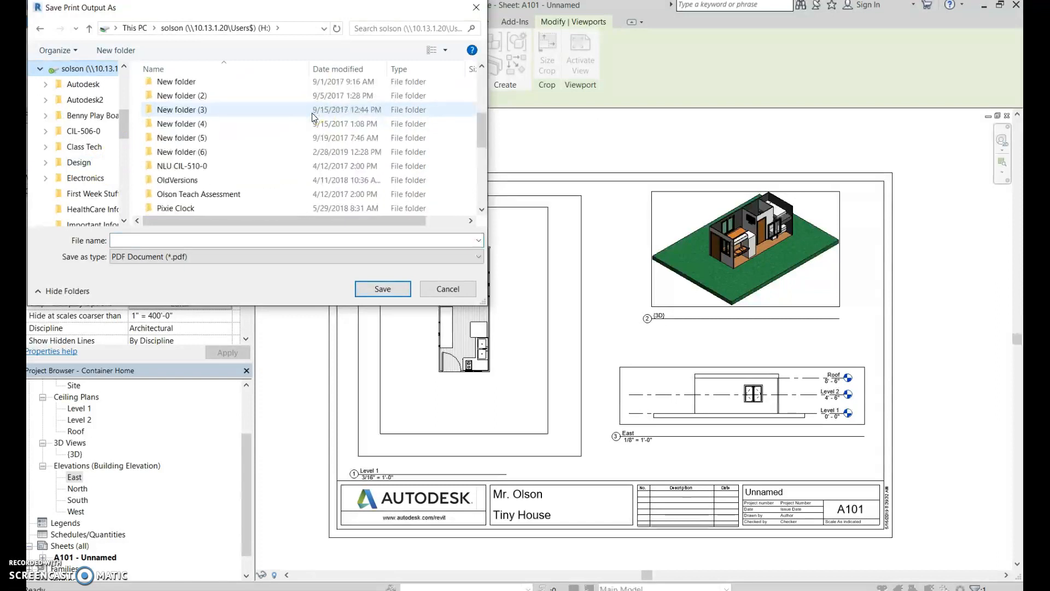
{"action": "scroll", "coordinate": [310, 113], "scroll_direction": "down", "scroll_amount": 2}
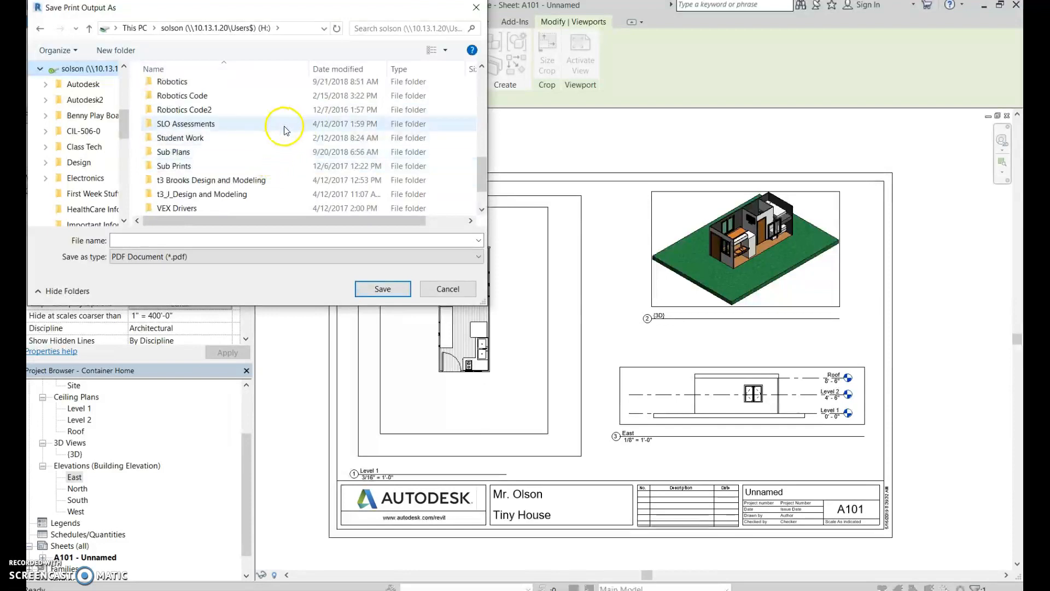
{"action": "scroll", "coordinate": [284, 129], "scroll_direction": "up", "scroll_amount": 2}
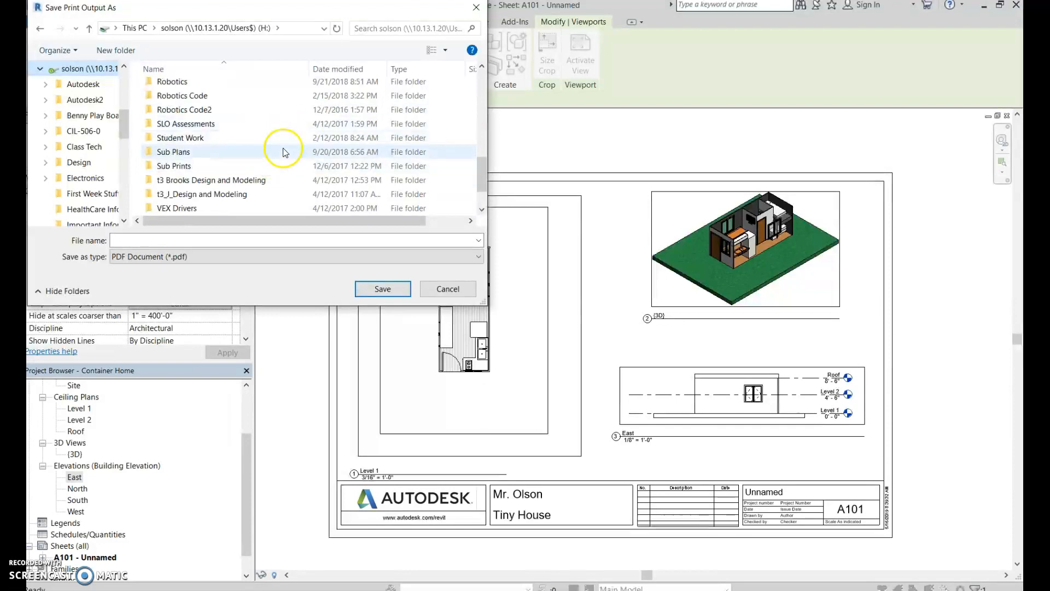
{"action": "double_click", "coordinate": [296, 100]}
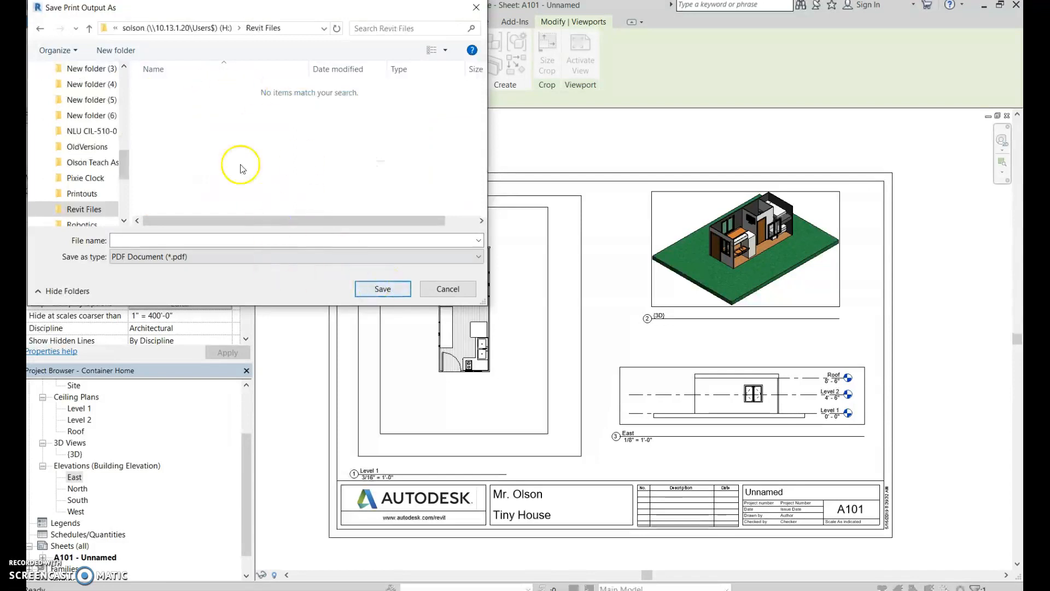
Name the file "Tiny House PDF." followed by the author's surname, and save it as a PDF document
{"action": "left_click_drag", "start_coordinate": [292, 220], "coordinate": [206, 220]}
{"action": "left_click", "coordinate": [197, 240]}
{"action": "type", "text": "Tiny House PDF"}
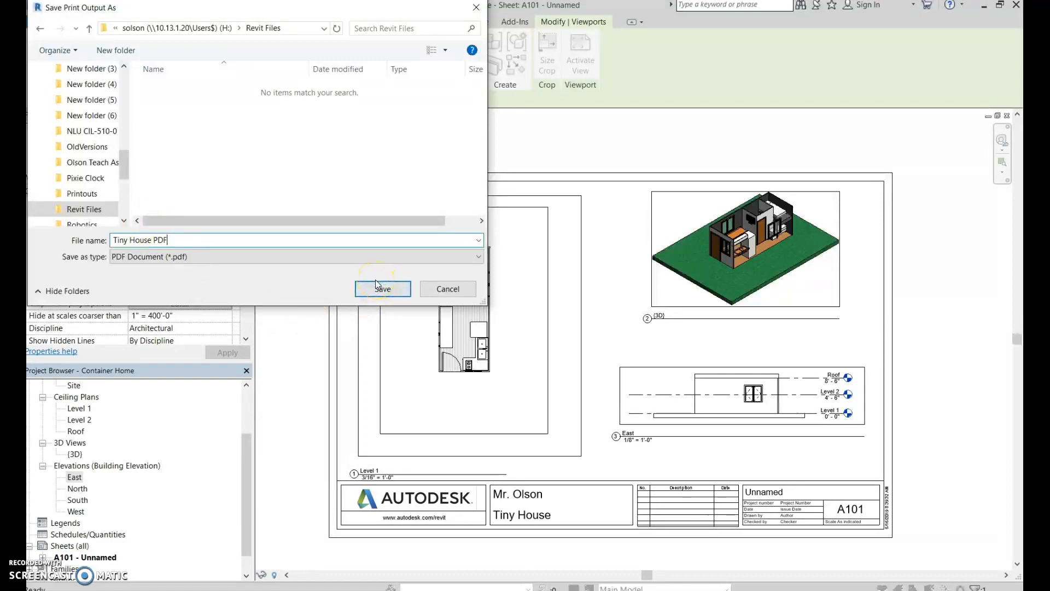
{"action": "type", "text": "Olson"}
{"action": "left_click", "coordinate": [388, 288]}
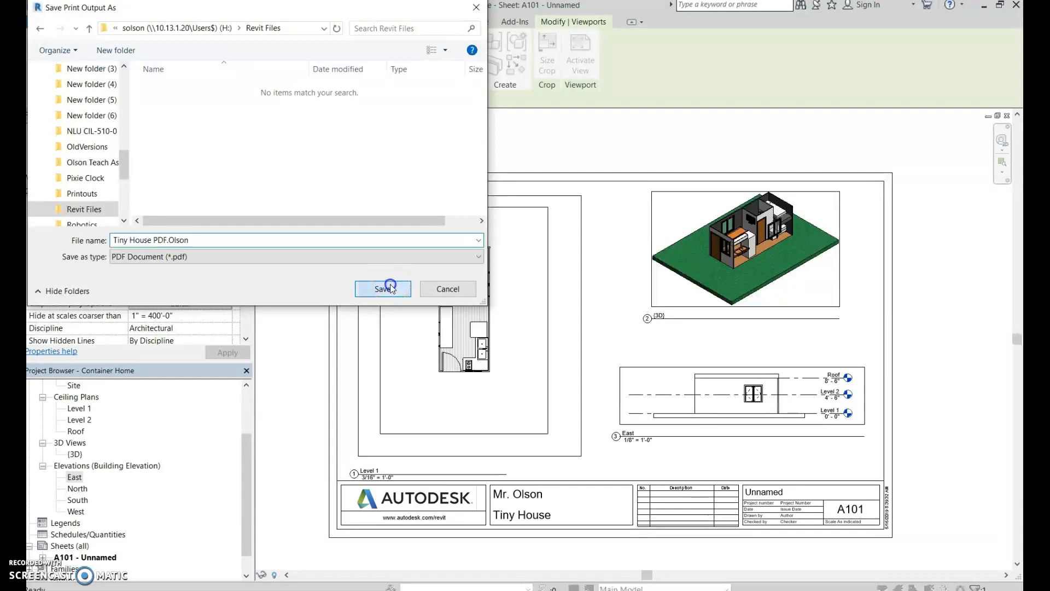